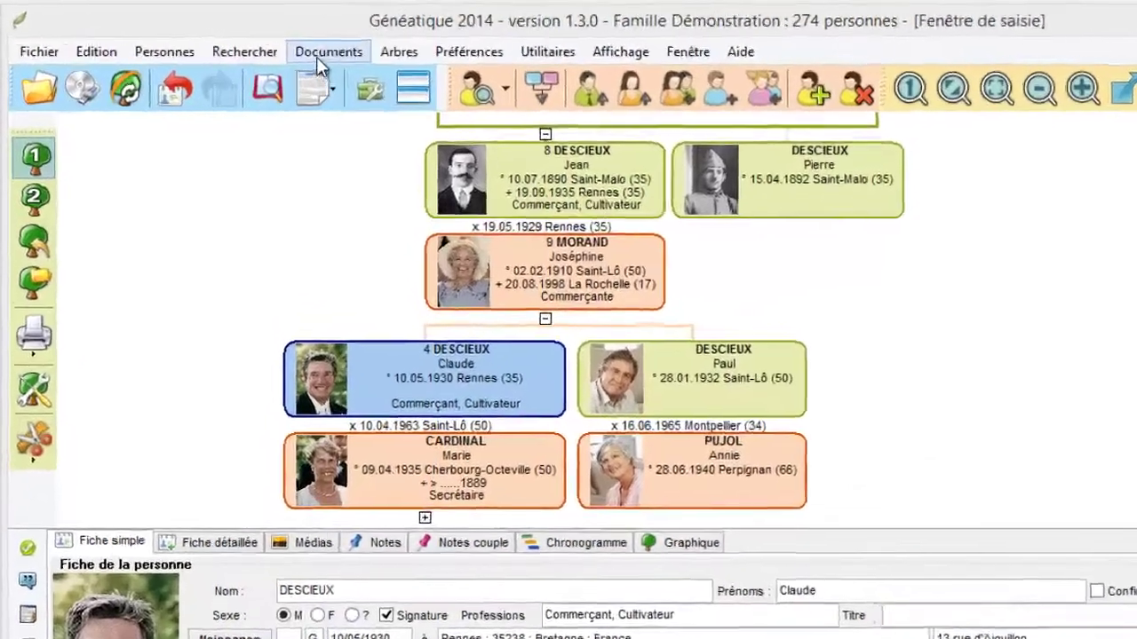
# Launch the genealogical quiz creation tool from the Documents menu.
pyautogui.click(264, 41)
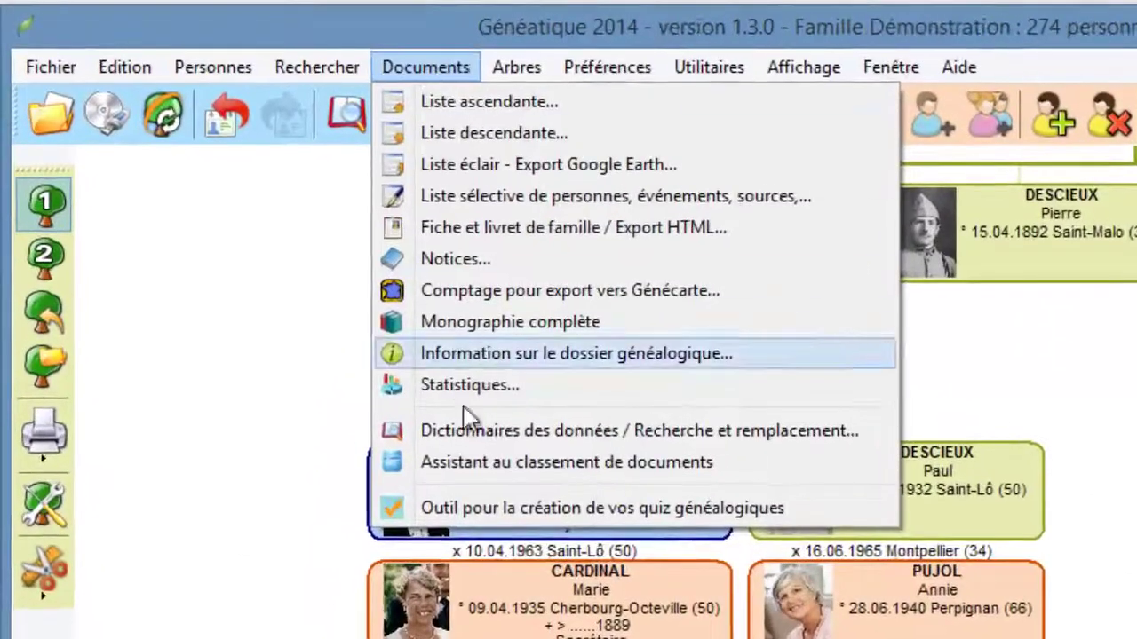
pyautogui.click(662, 502)
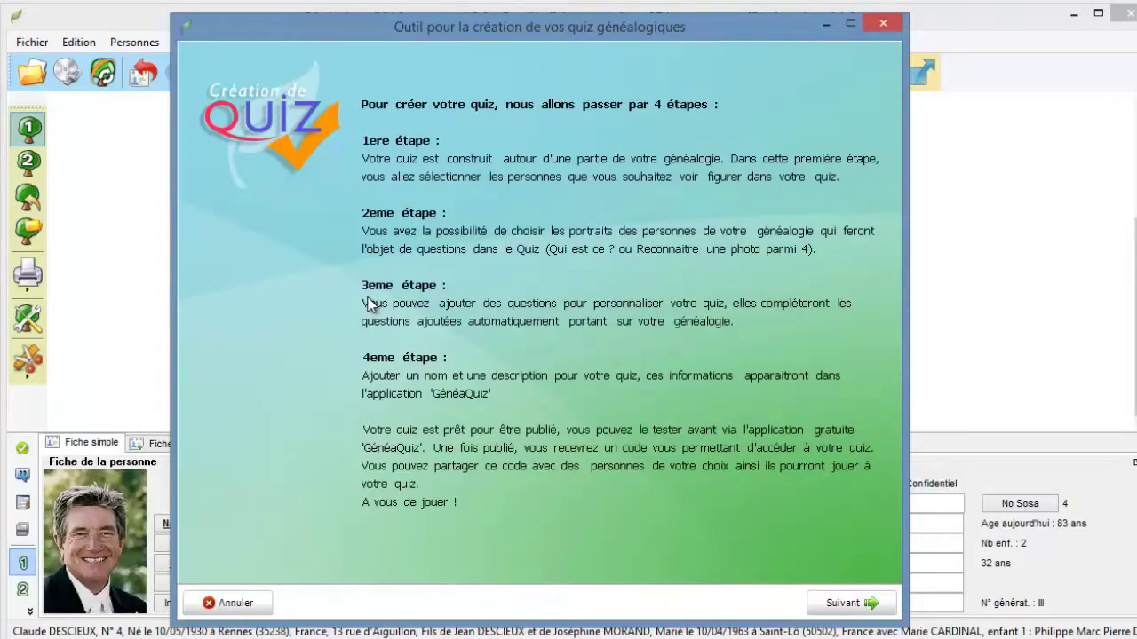
# Review the central person's proposed relatives list and continue to portrait selection.
pyautogui.click(850, 605)
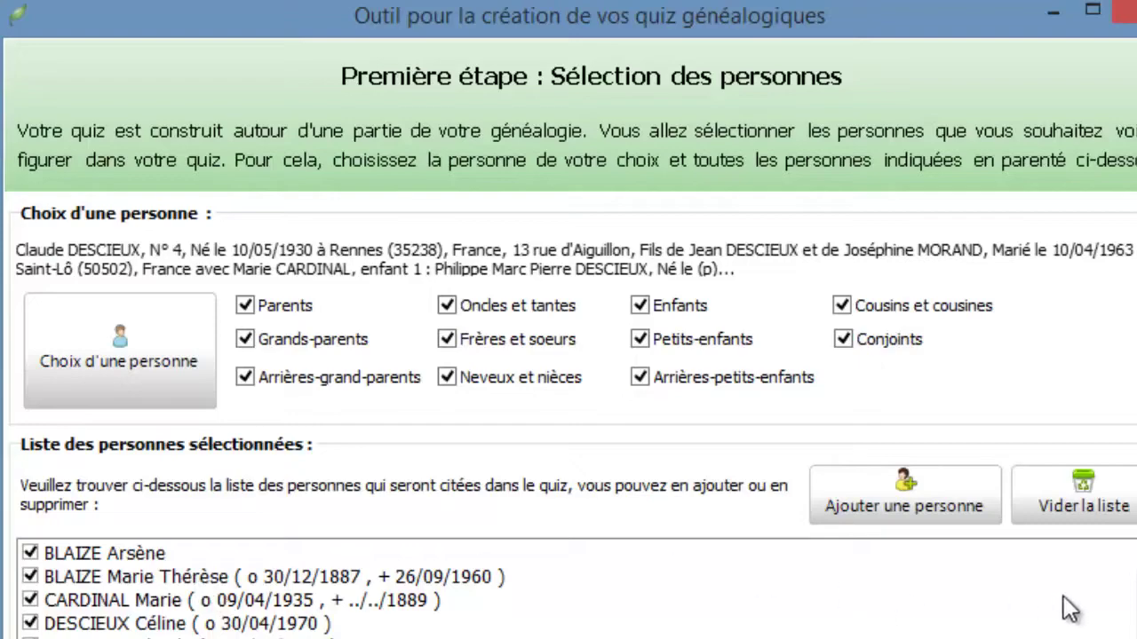
pyautogui.scroll(-5, 267, 586)
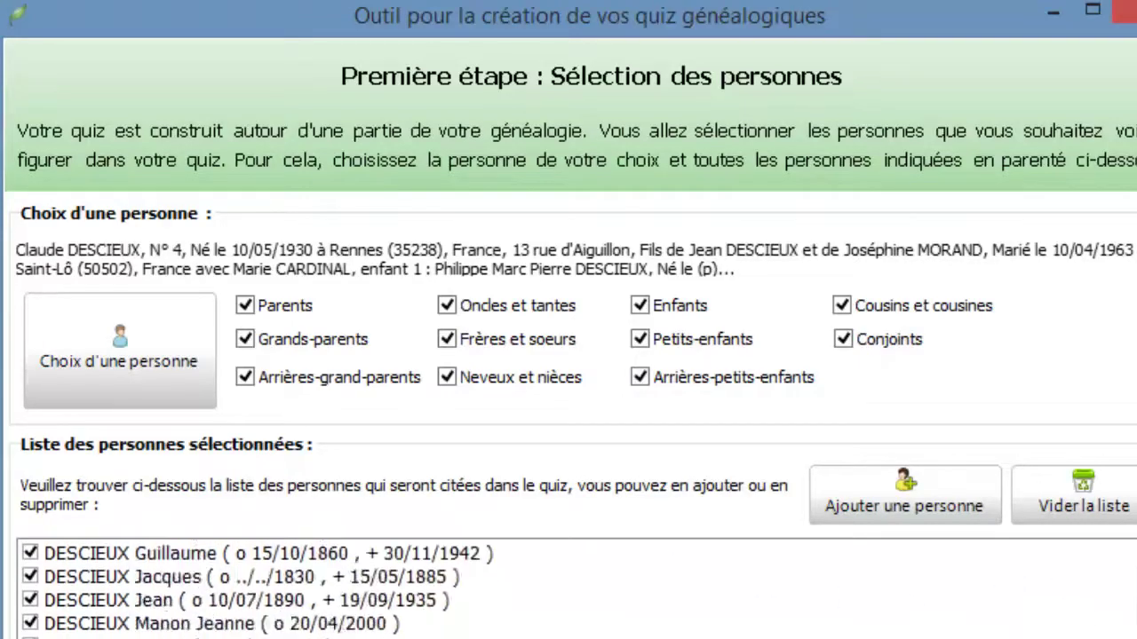
pyautogui.scroll(5, 267, 586)
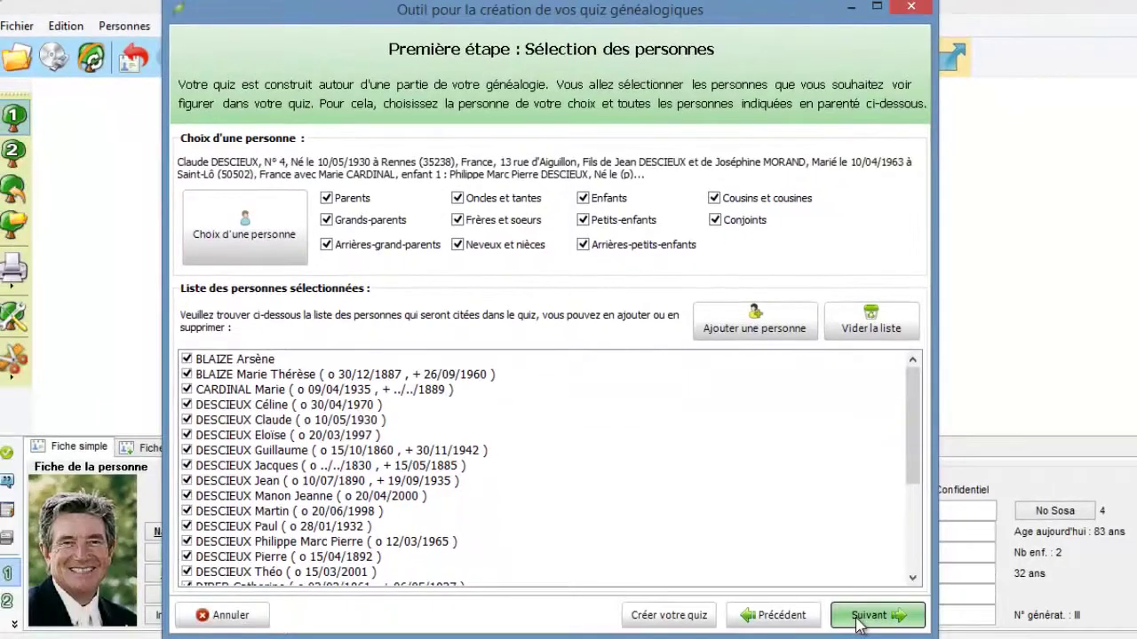
pyautogui.click(858, 619)
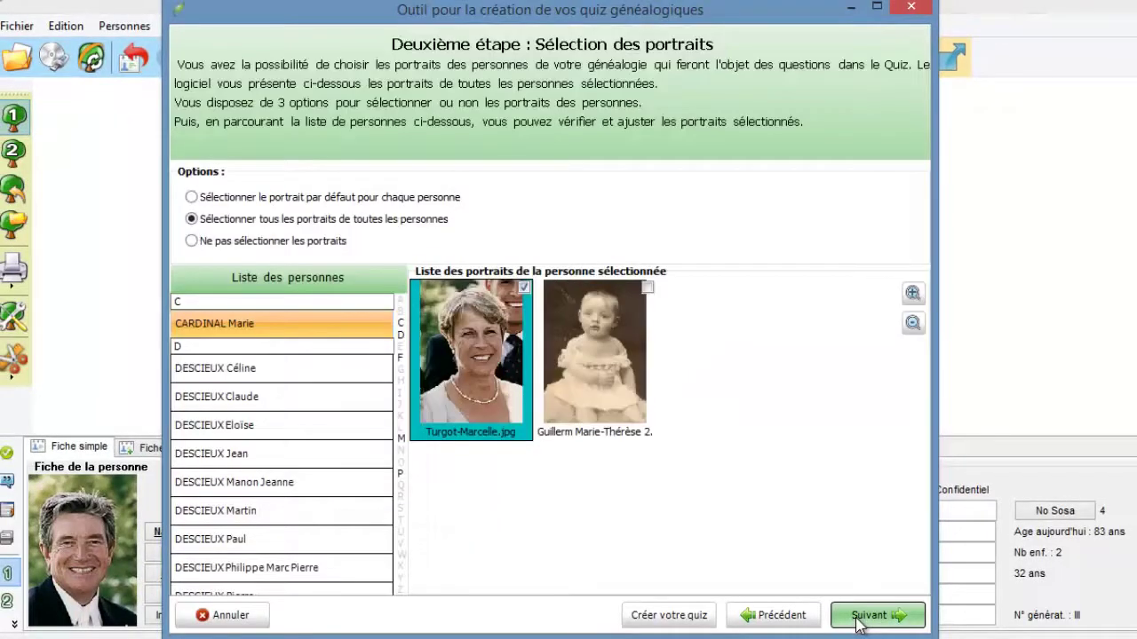
# Choose 'Sélectionner tous les portraits de toutes les personnes' and continue to custom questions.
pyautogui.click(192, 197)
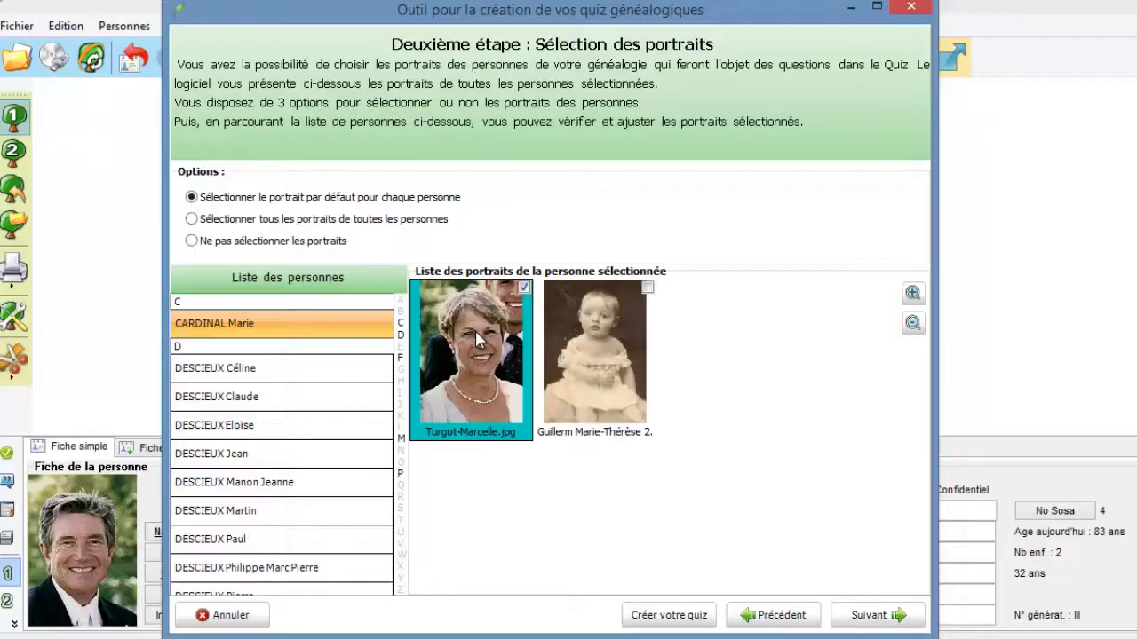
pyautogui.click(192, 220)
pyautogui.click(869, 615)
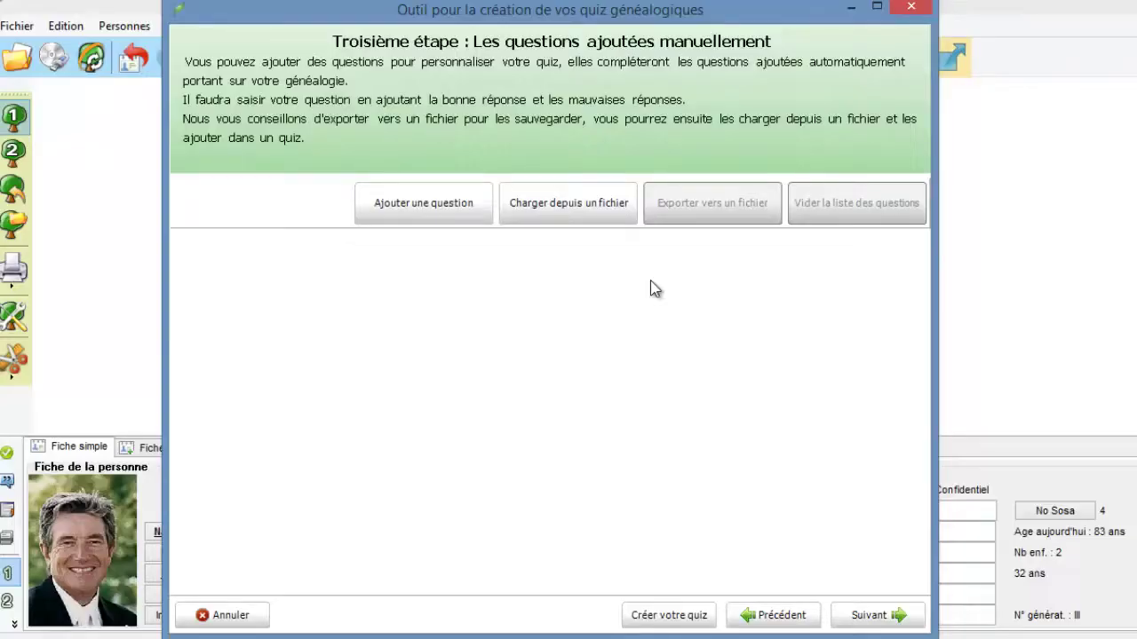
# Add a question with theme Généalogie, level Facile, and go to its statement page.
pyautogui.click(424, 201)
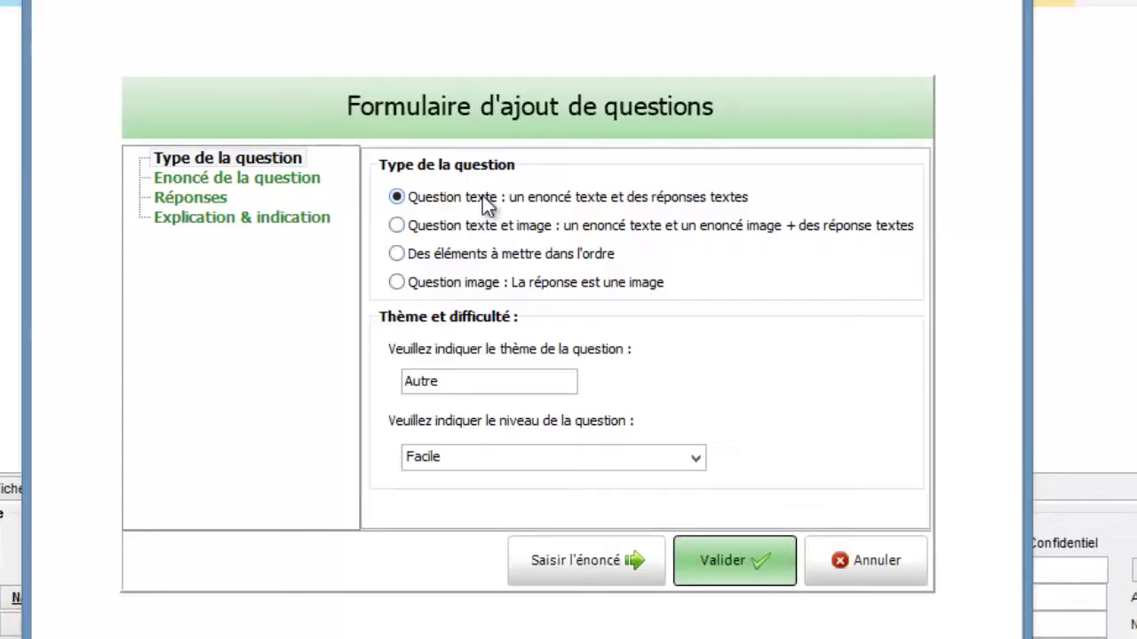
pyautogui.moveTo(458, 382); pyautogui.dragTo(262, 381)
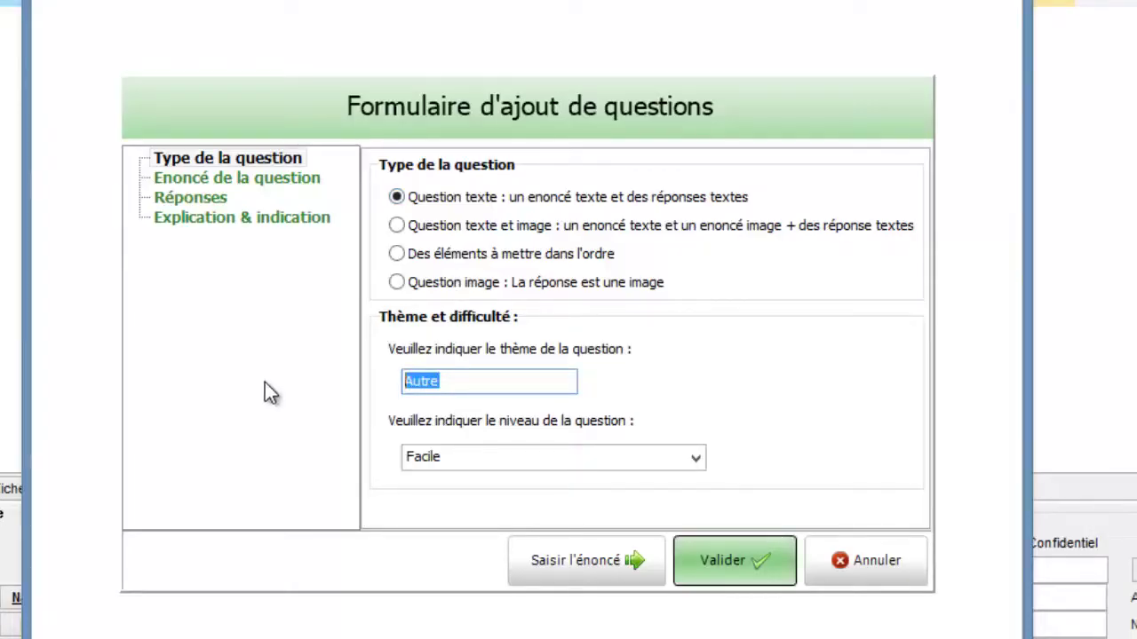
pyautogui.write('Généalogie')
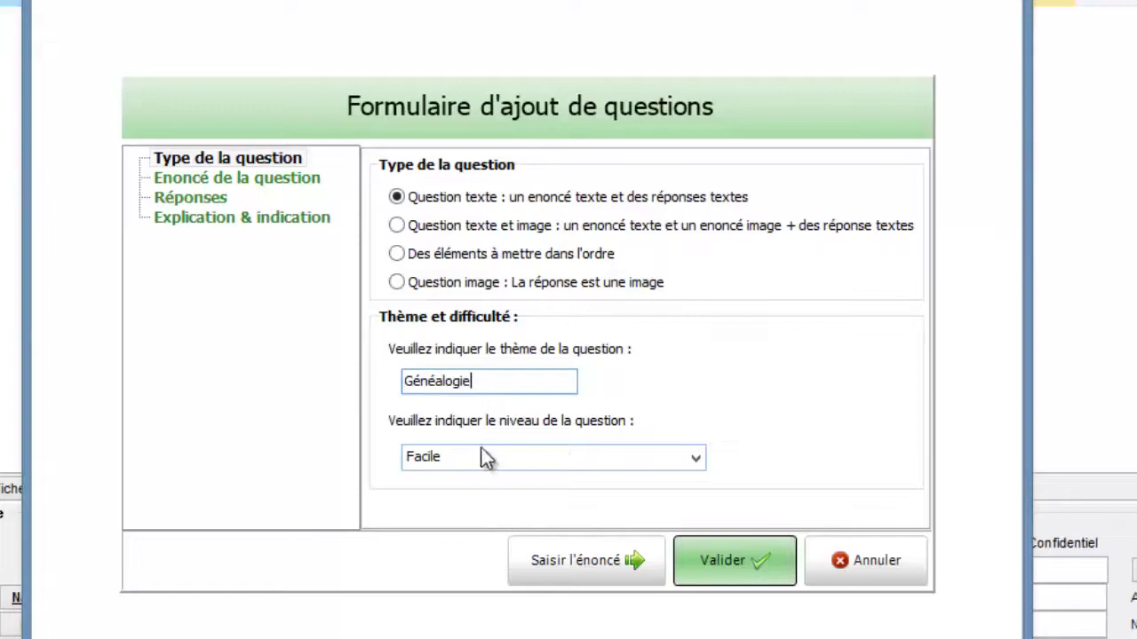
pyautogui.click(587, 565)
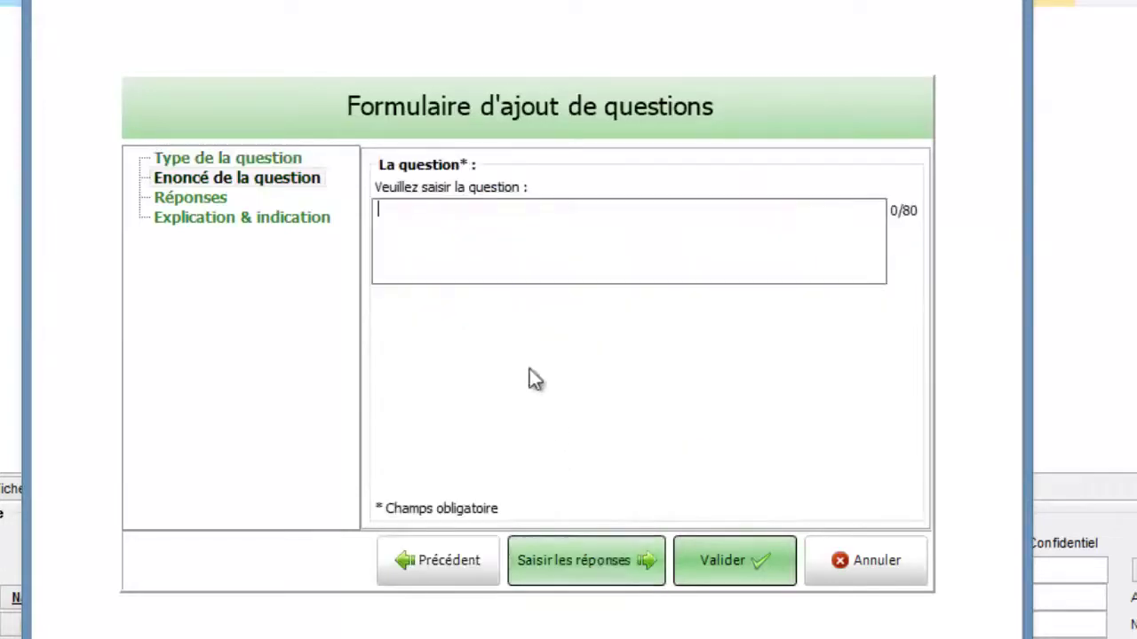
# Enter the statement 'Qui a fait ses études au Canada ?' and go to answers.
pyautogui.click(463, 247)
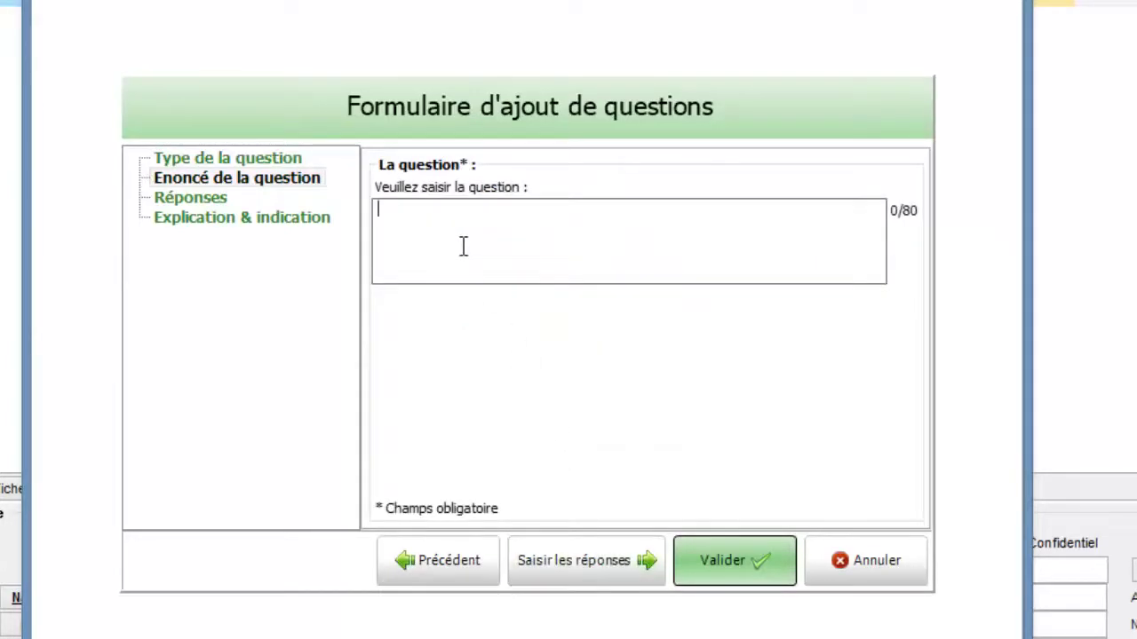
pyautogui.write('Qui a fa')
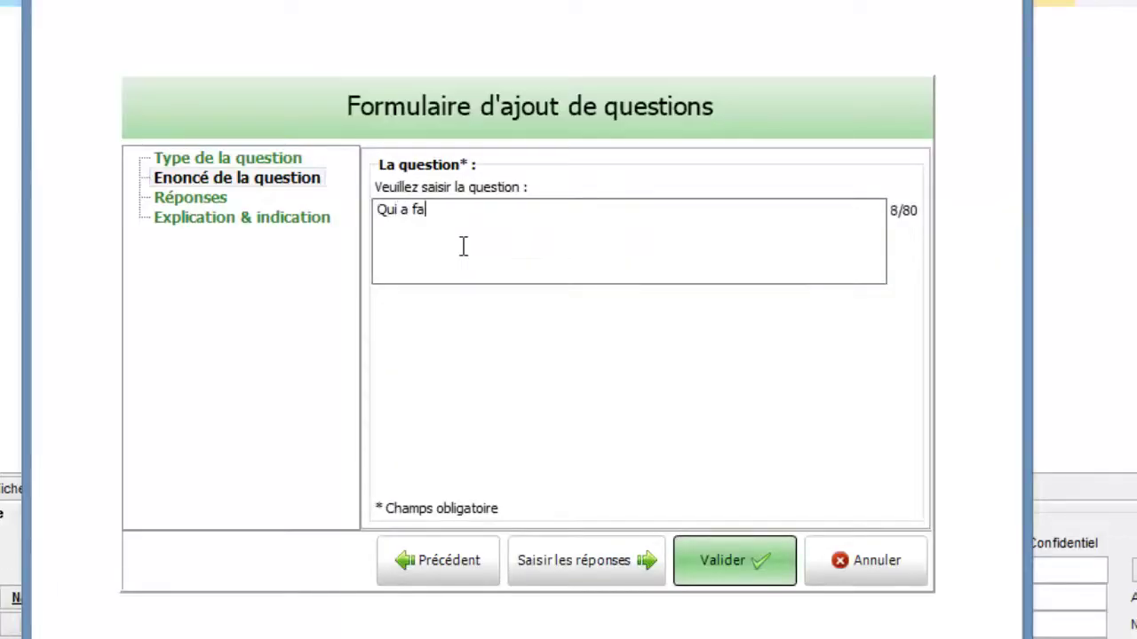
pyautogui.write('it ses ét')
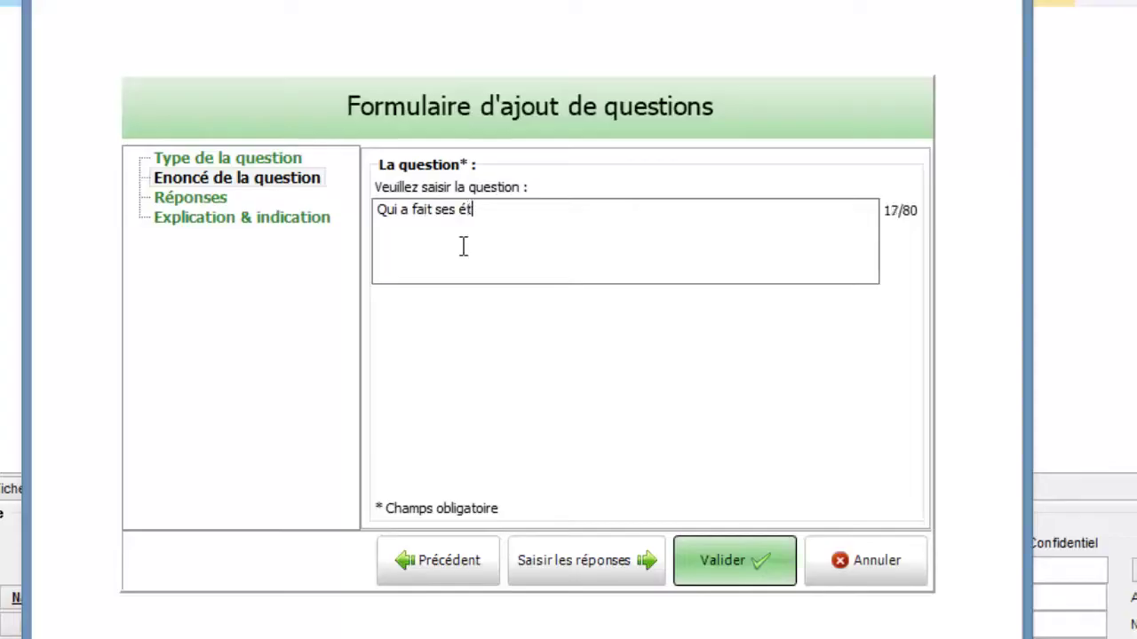
pyautogui.write('udes au Canada ')
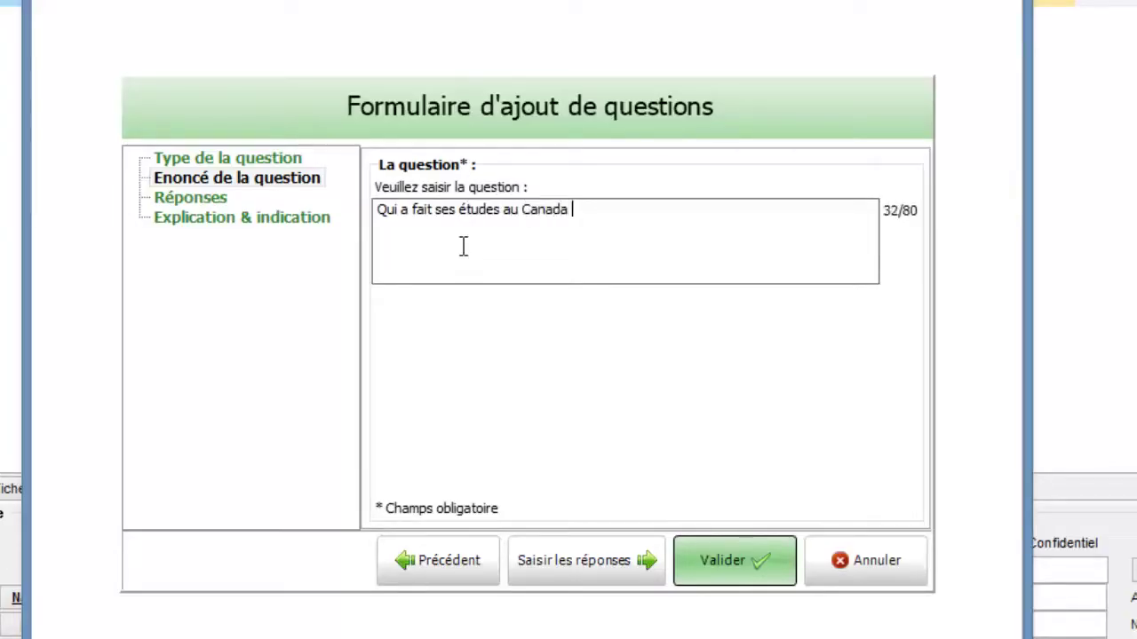
pyautogui.write('?')
pyautogui.click(611, 555)
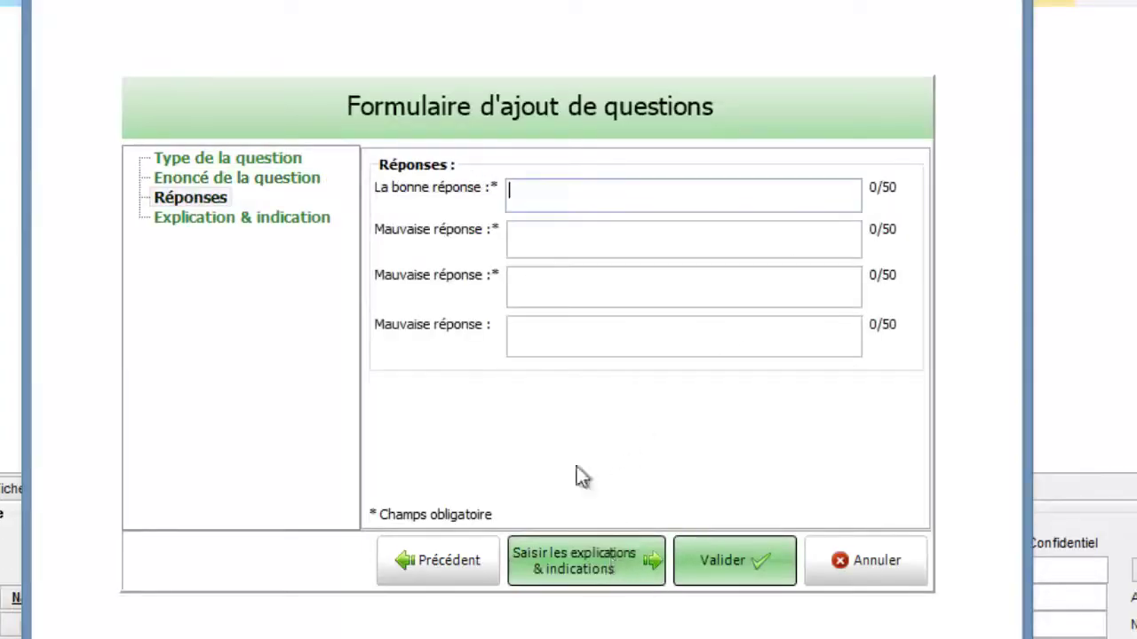
# Enter two relatives' names as the answers and validate the Canada question.
pyautogui.click(542, 188)
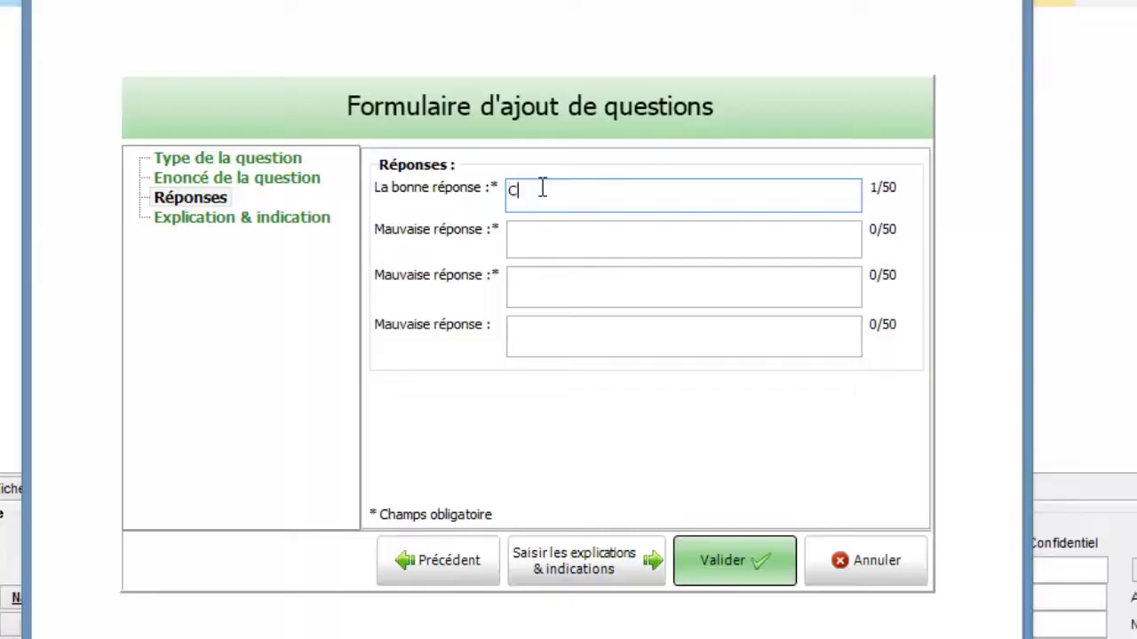
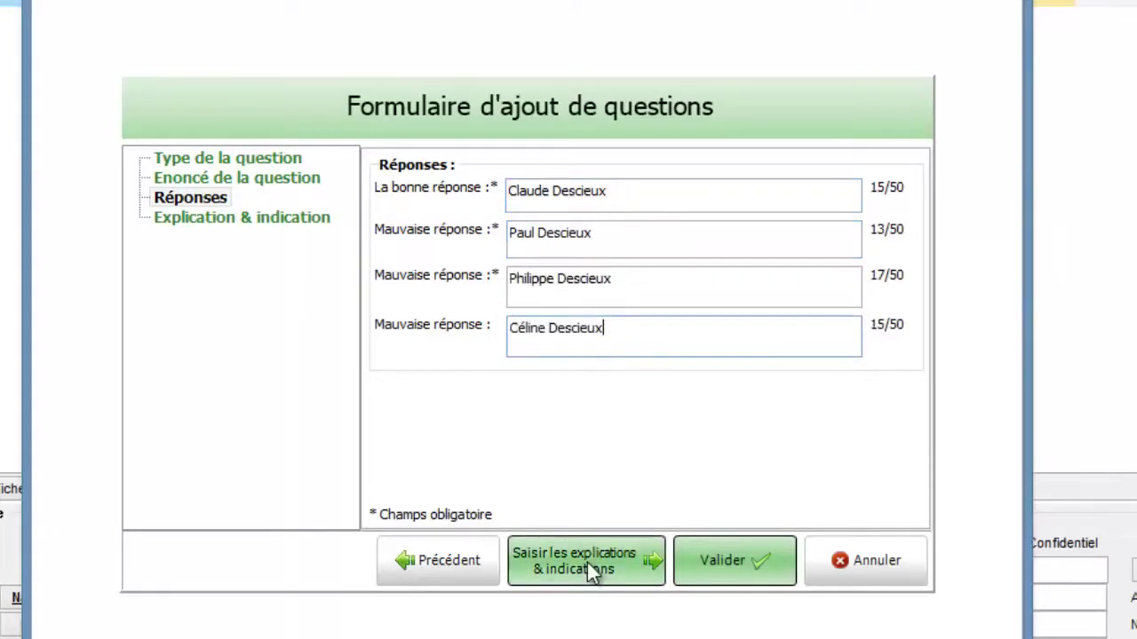
pyautogui.click(587, 562)
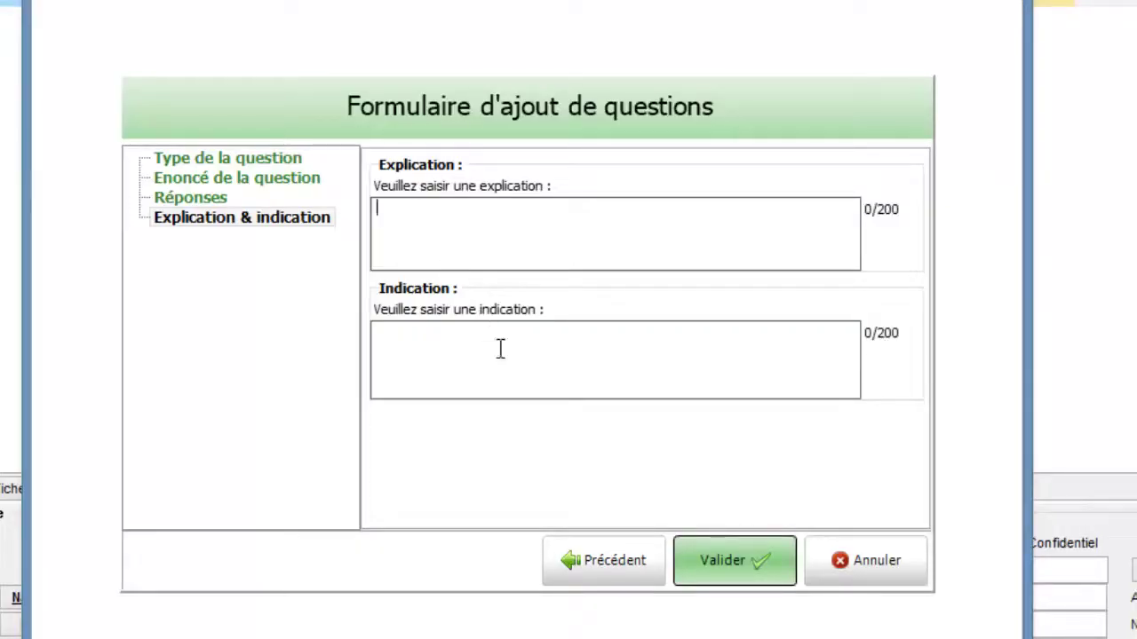
pyautogui.click(706, 557)
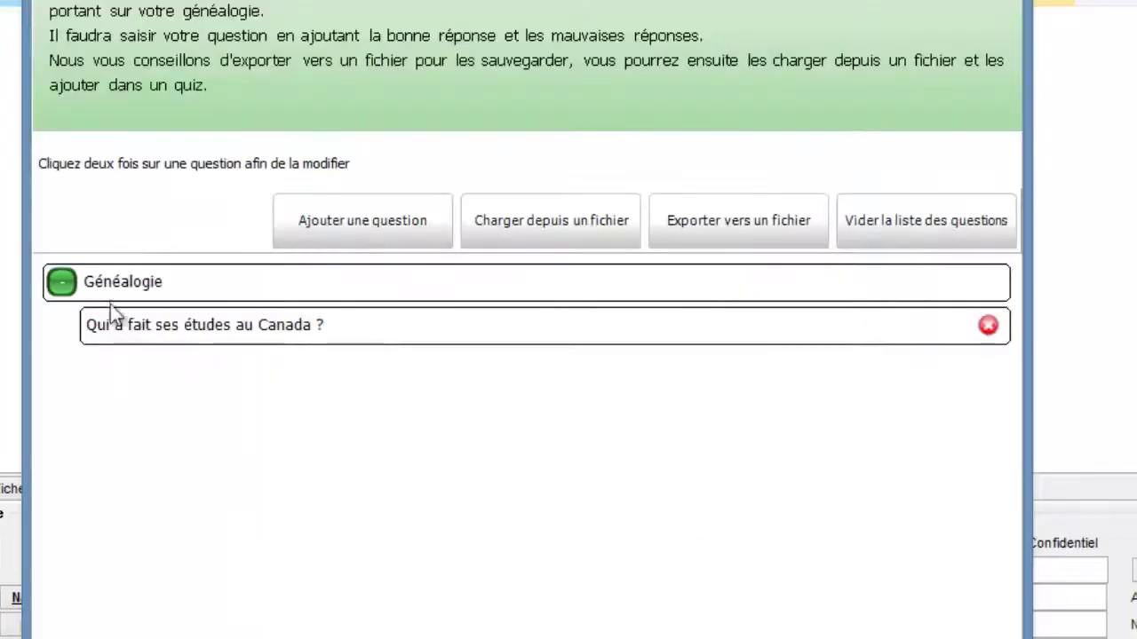
# Add a new text-and-image question with theme Généalogie.
pyautogui.click(361, 222)
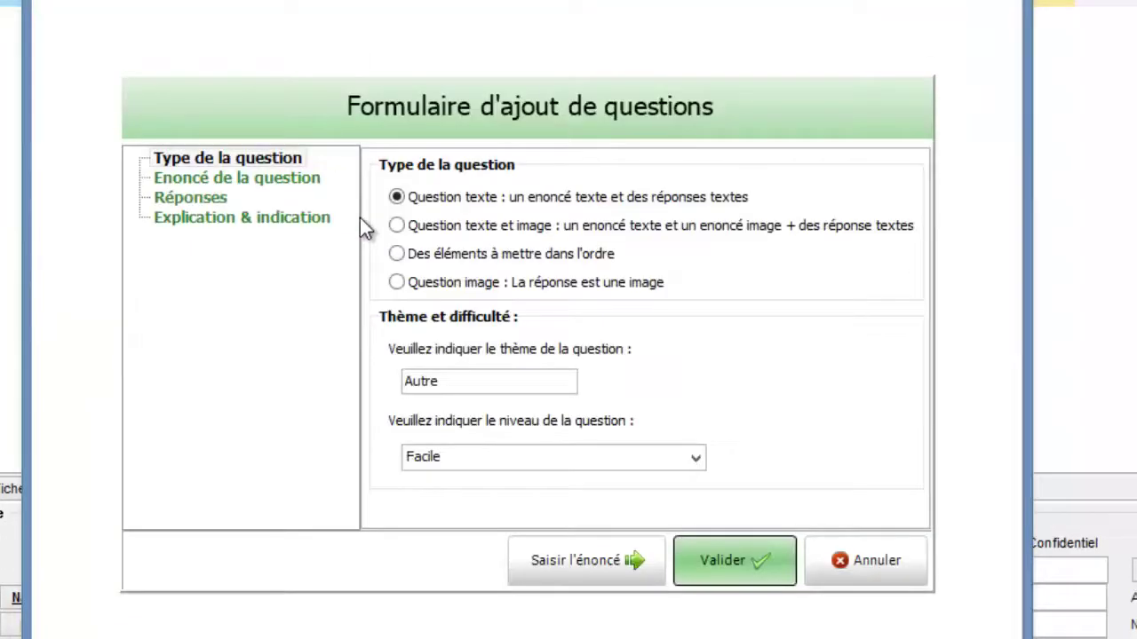
pyautogui.click(397, 227)
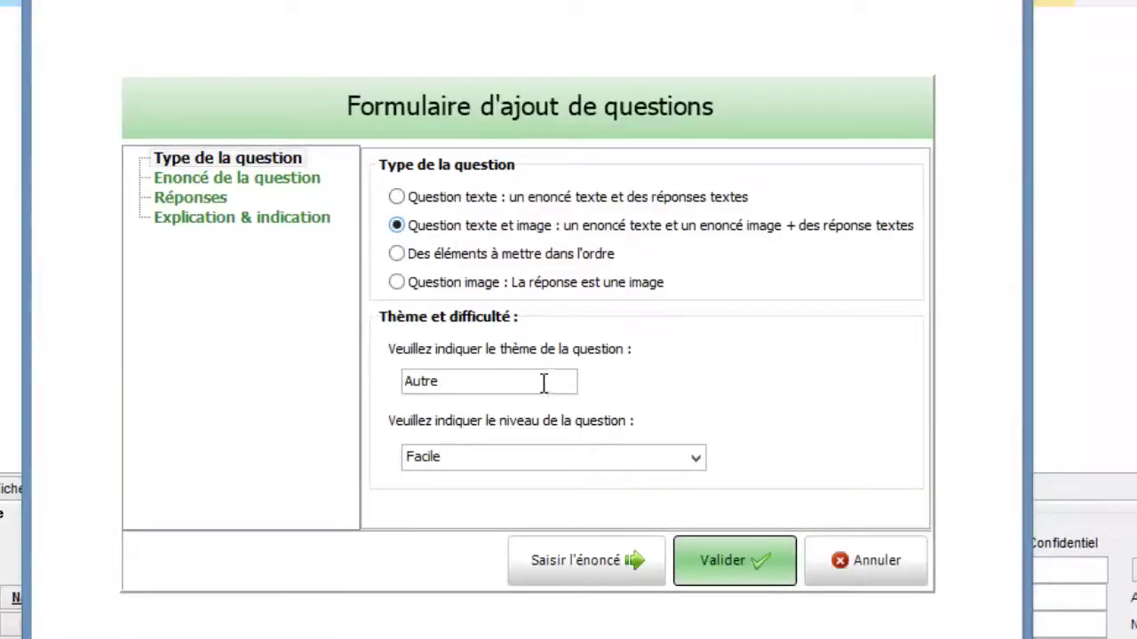
pyautogui.doubleClick(543, 383)
pyautogui.write('Généal')
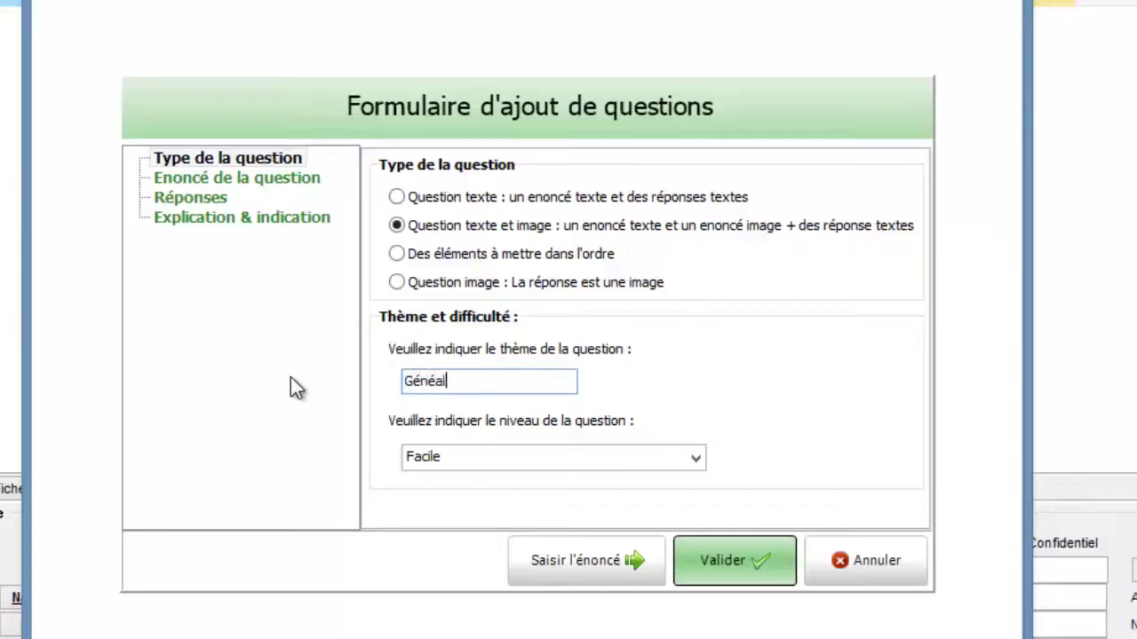
pyautogui.write('ogie')
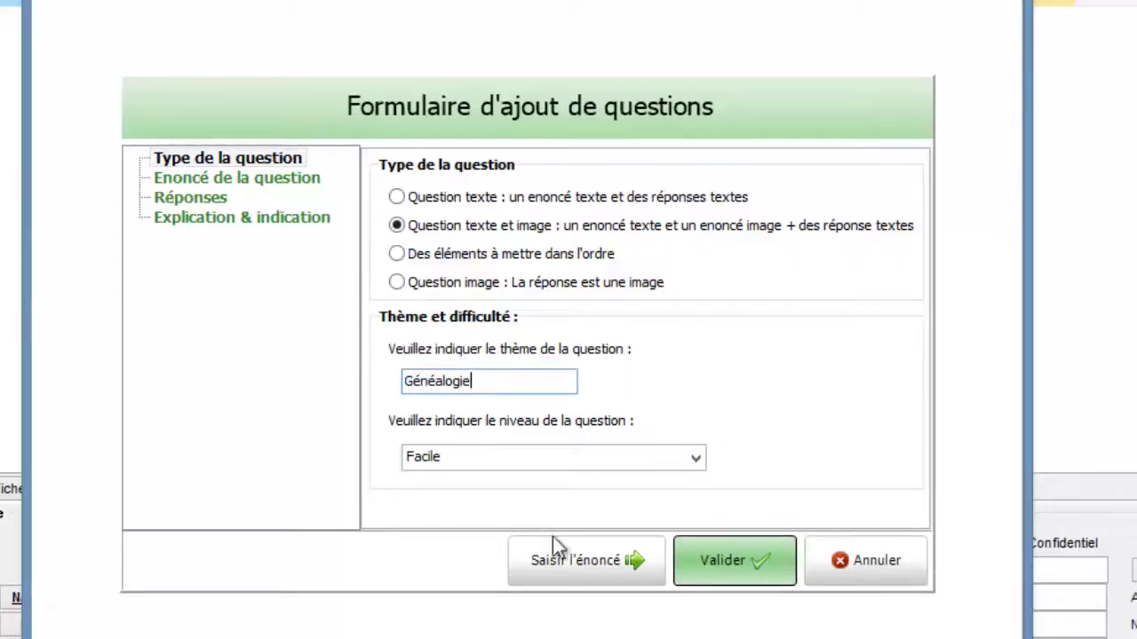
pyautogui.click(578, 552)
# Write 'Quel ancêtre était sur un des bateaux du célèbre corsaire Robert Surcouf' as the statement.
pyautogui.write('Quel ')
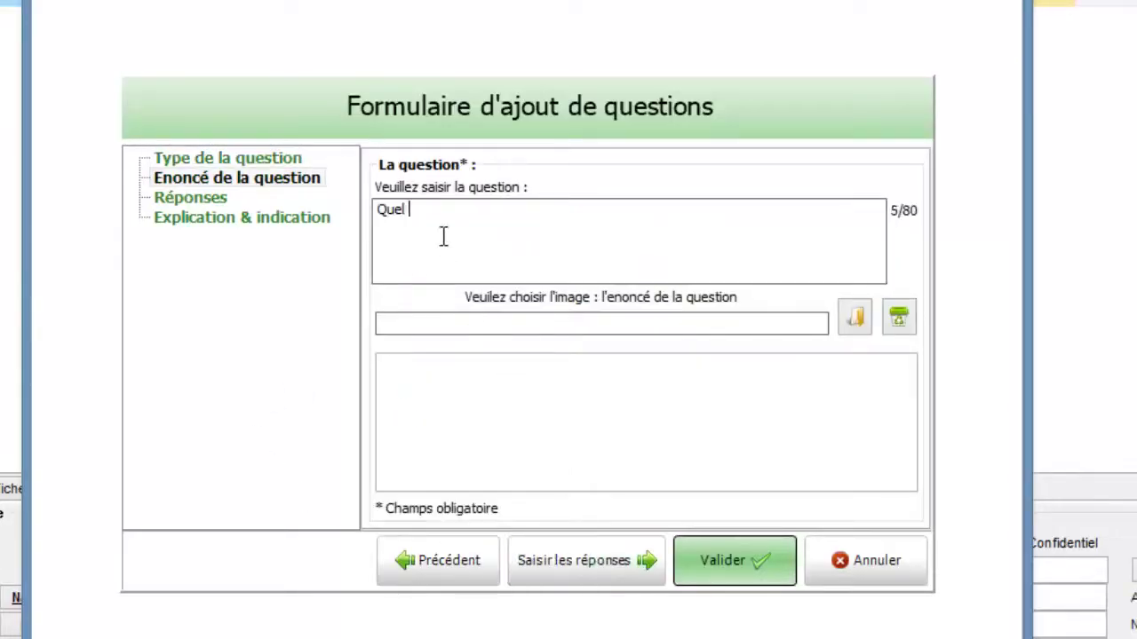
pyautogui.write('ancêtre')
pyautogui.write('était sur un des bateaux du célèbre corsaire Robert Surcouf')
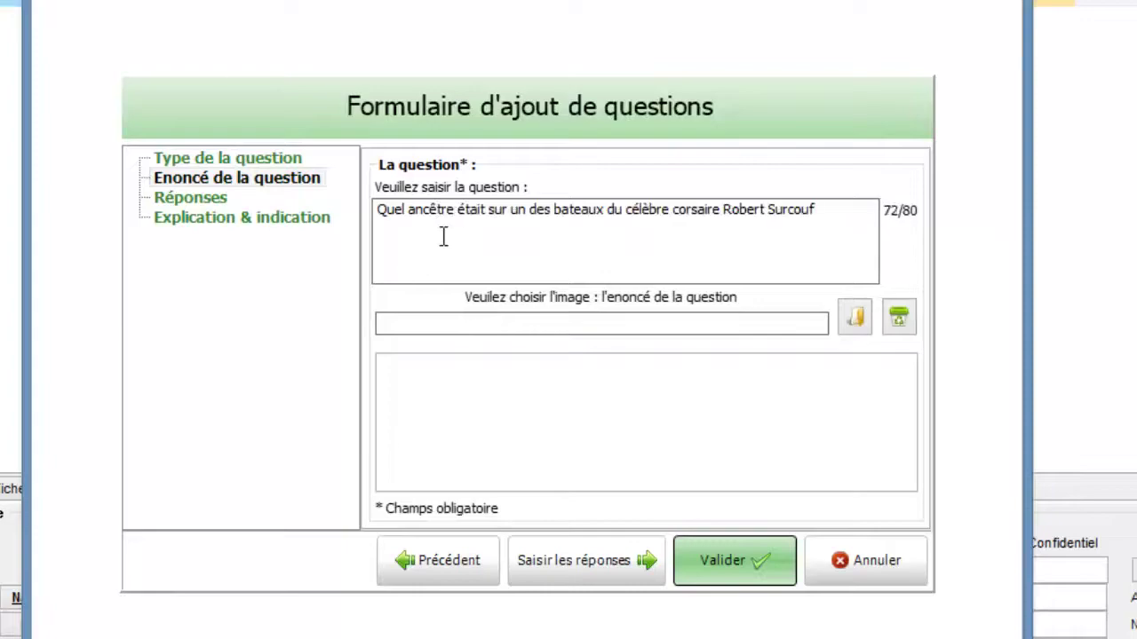
pyautogui.click(858, 318)
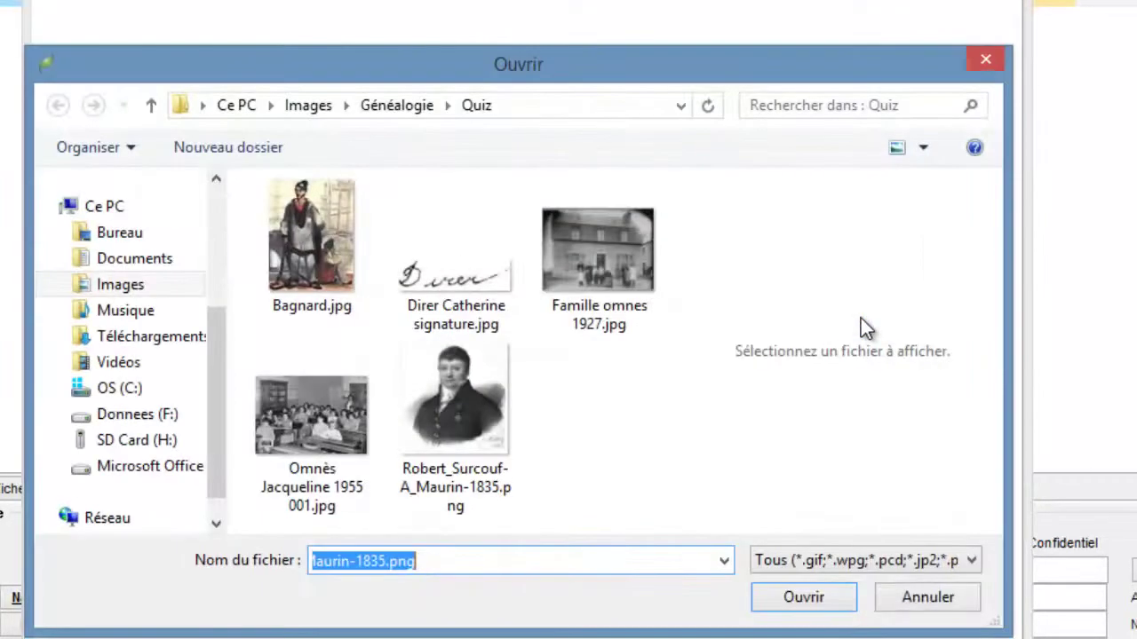
# Attach Robert_Surcouf-A_Maurin-1835.png as the image and enter the ancestor's name as the answer.
pyautogui.click(484, 410)
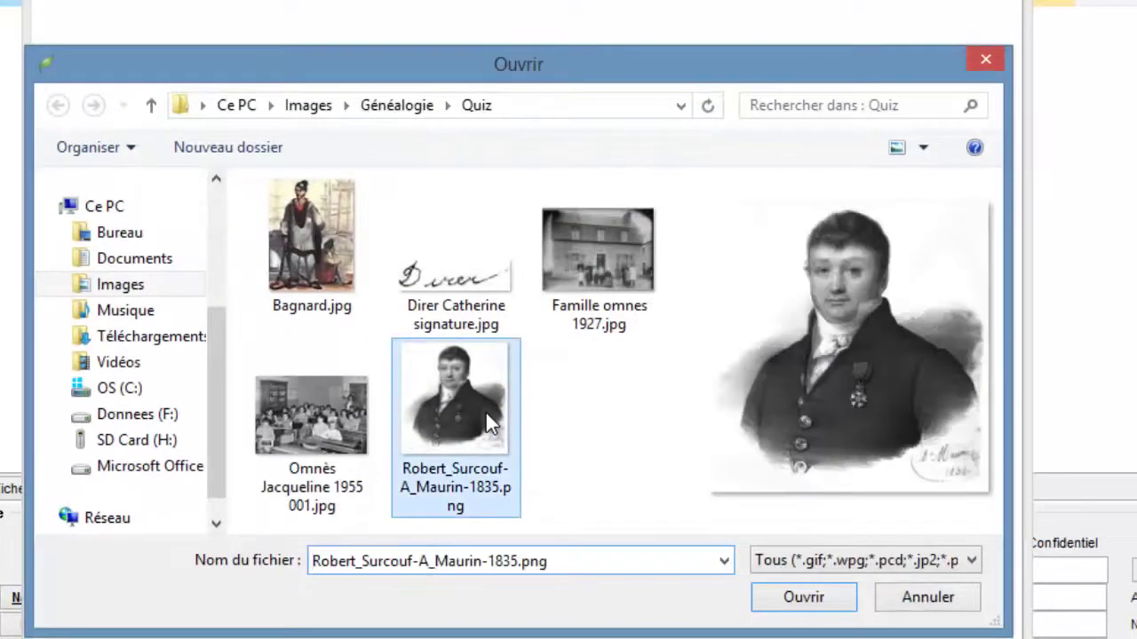
pyautogui.click(790, 606)
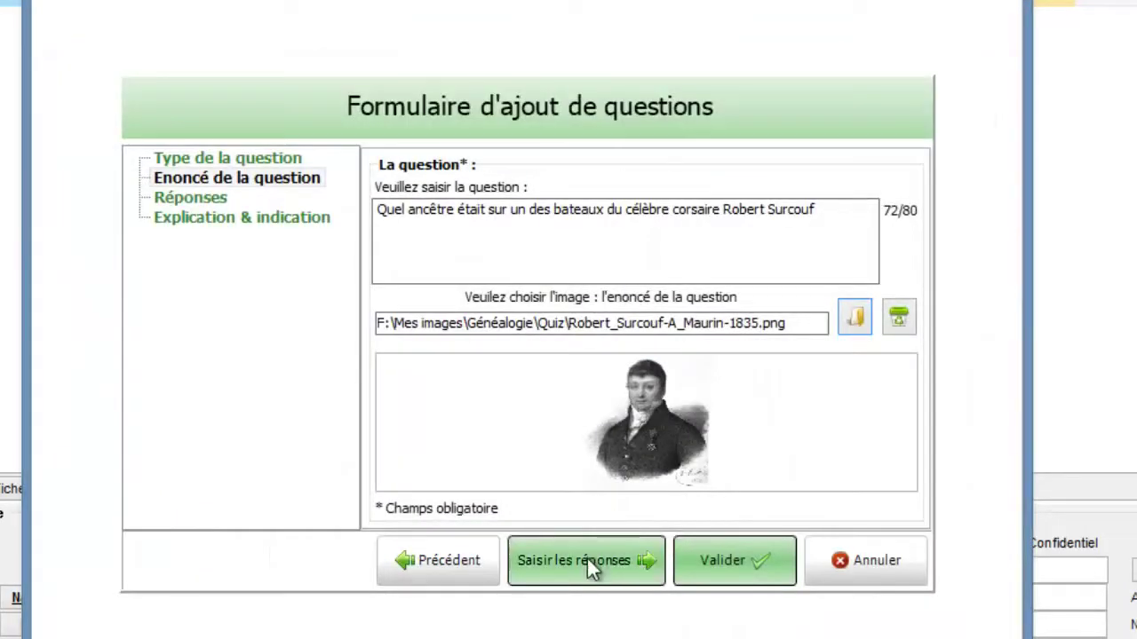
pyautogui.click(587, 559)
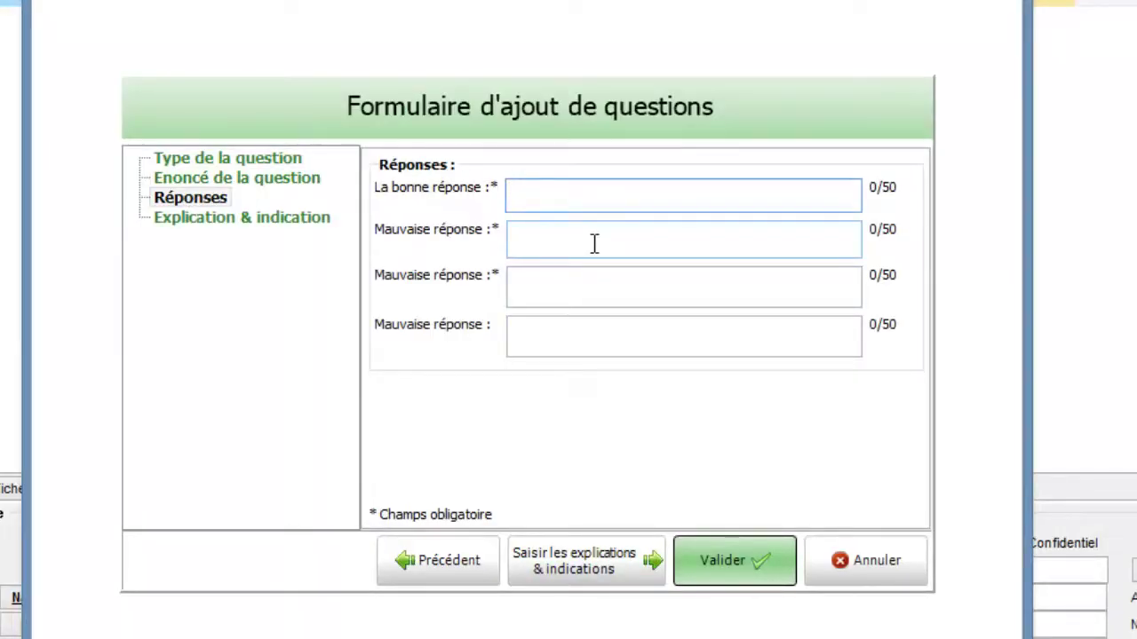
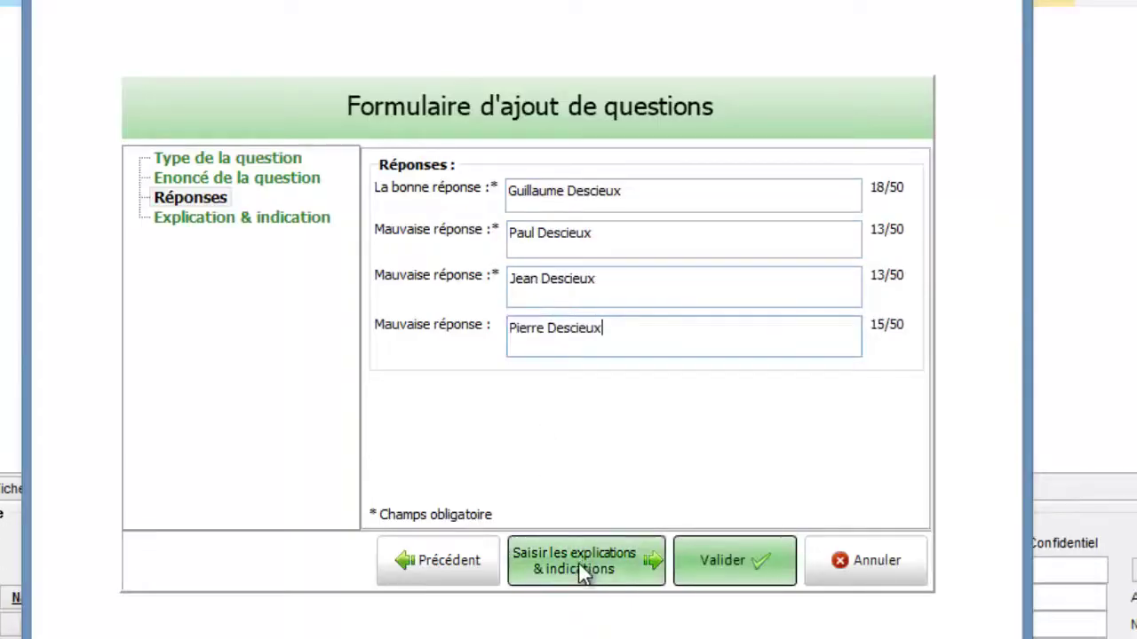
# Write the explanation naming the ancestor and save the Surcouf question.
pyautogui.click(578, 563)
pyautogui.write("C'es")
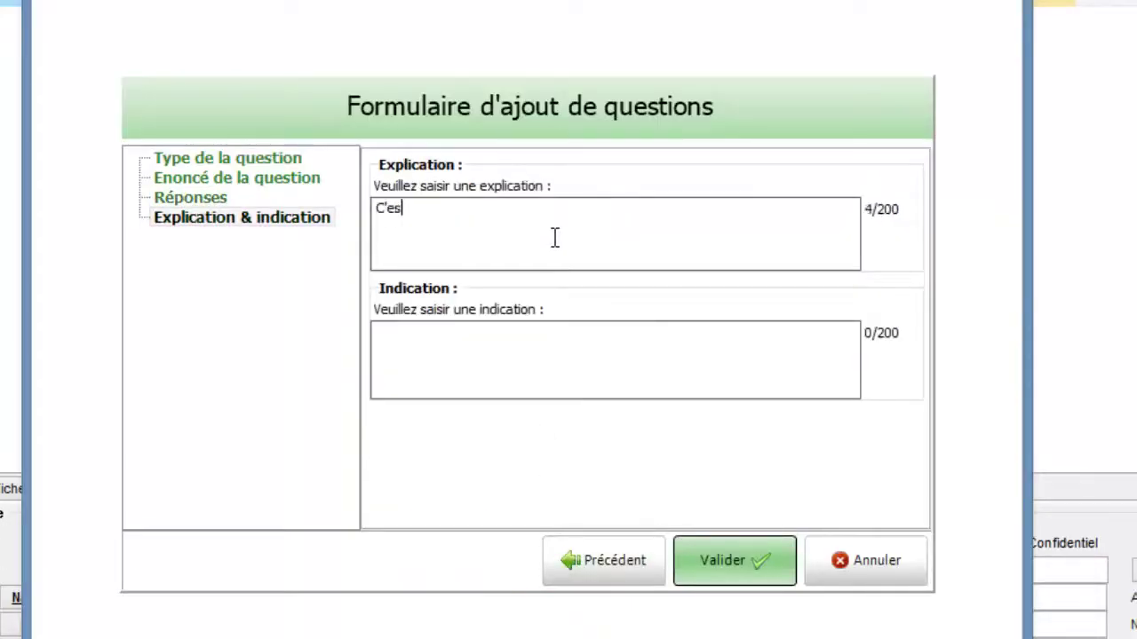
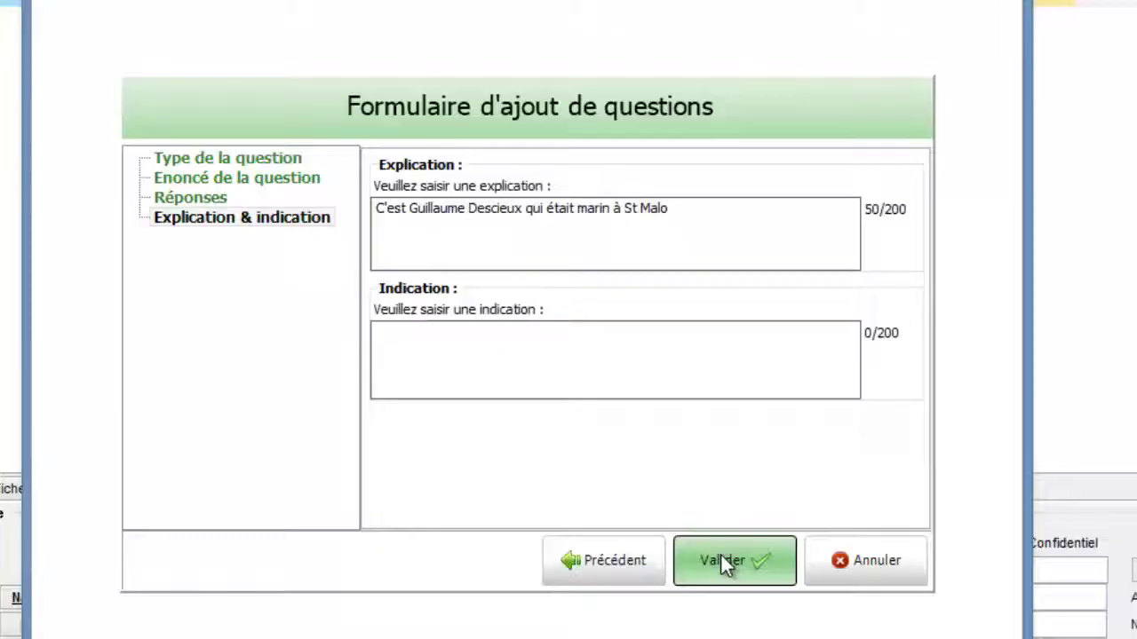
pyautogui.click(720, 555)
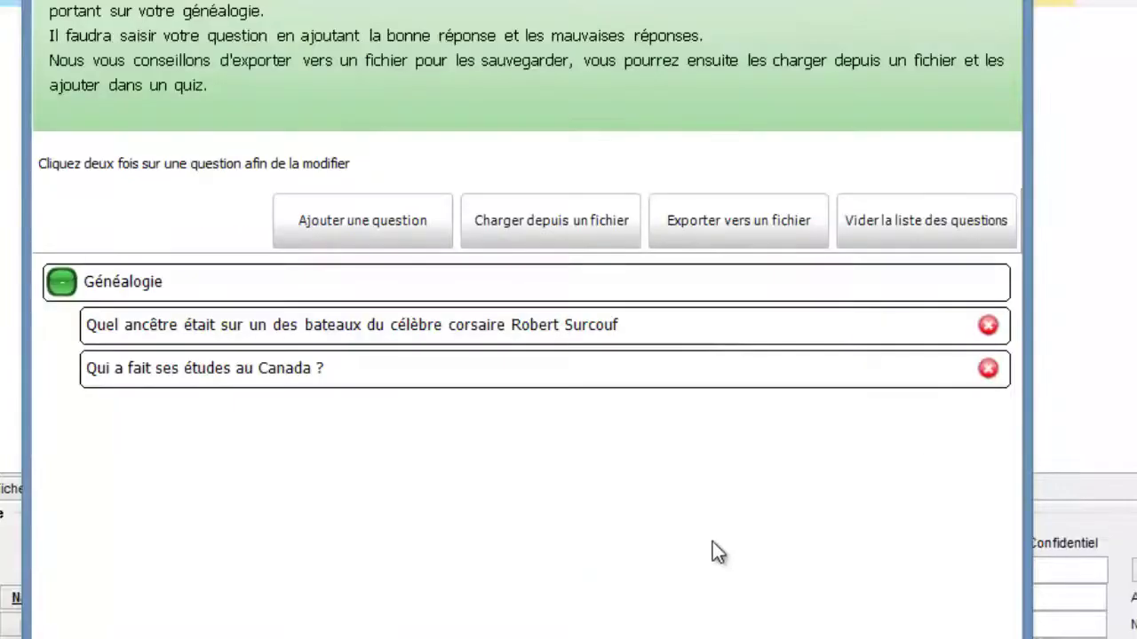
pyautogui.click(343, 222)
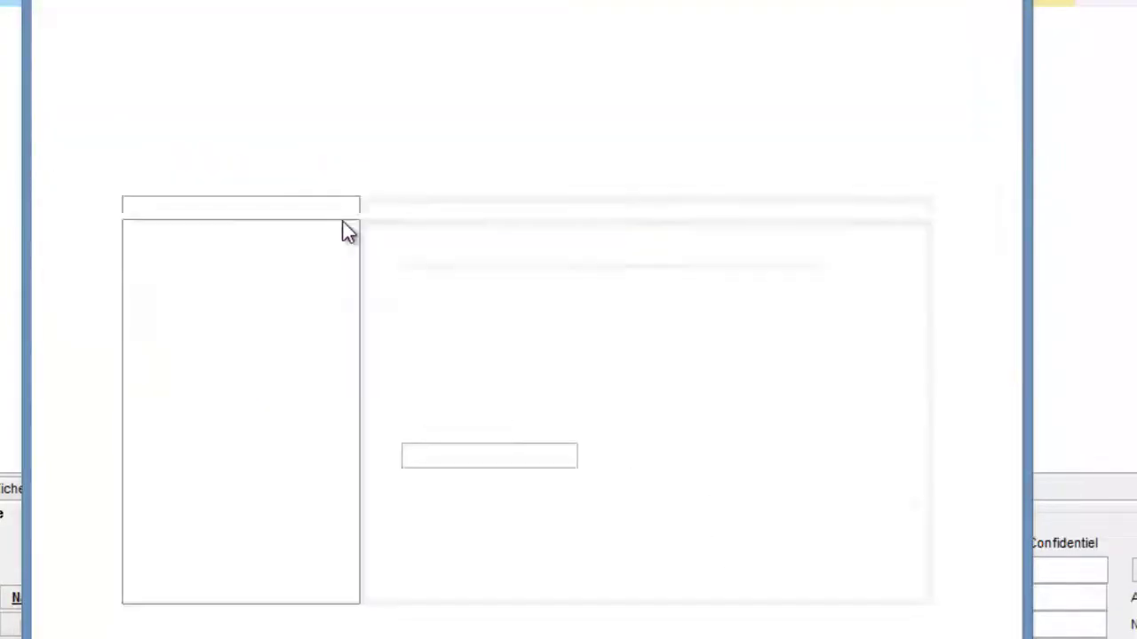
# Make the new question text-and-image, theme Généalogie, difficulty Difficile.
pyautogui.click(398, 225)
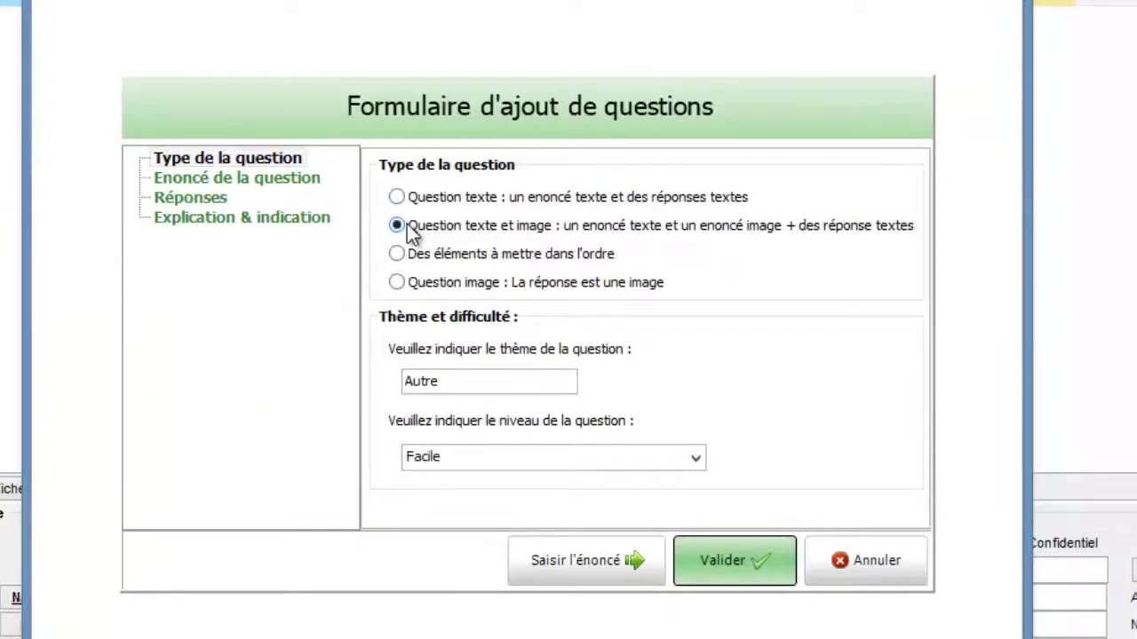
pyautogui.moveTo(442, 381); pyautogui.dragTo(142, 388)
pyautogui.write('Généalogie')
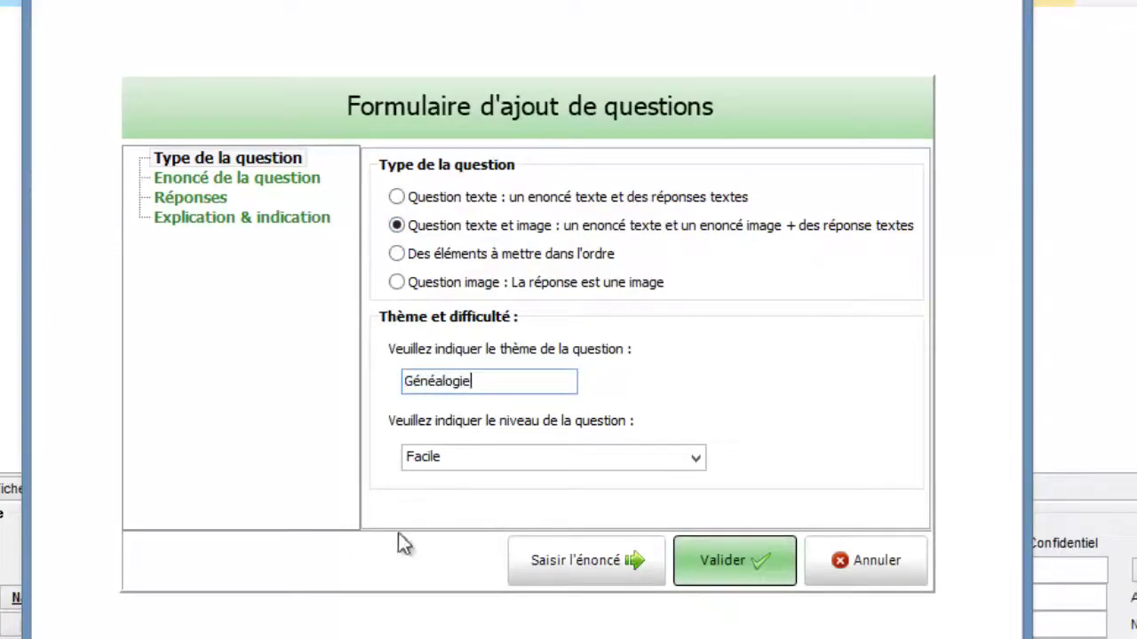
pyautogui.click(524, 467)
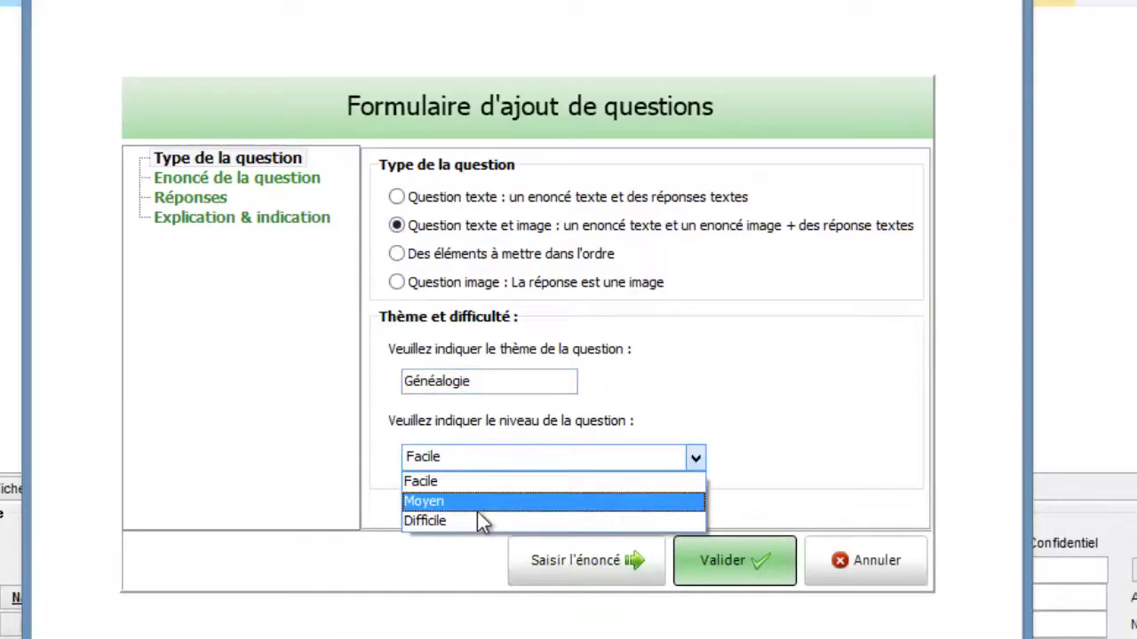
pyautogui.click(476, 516)
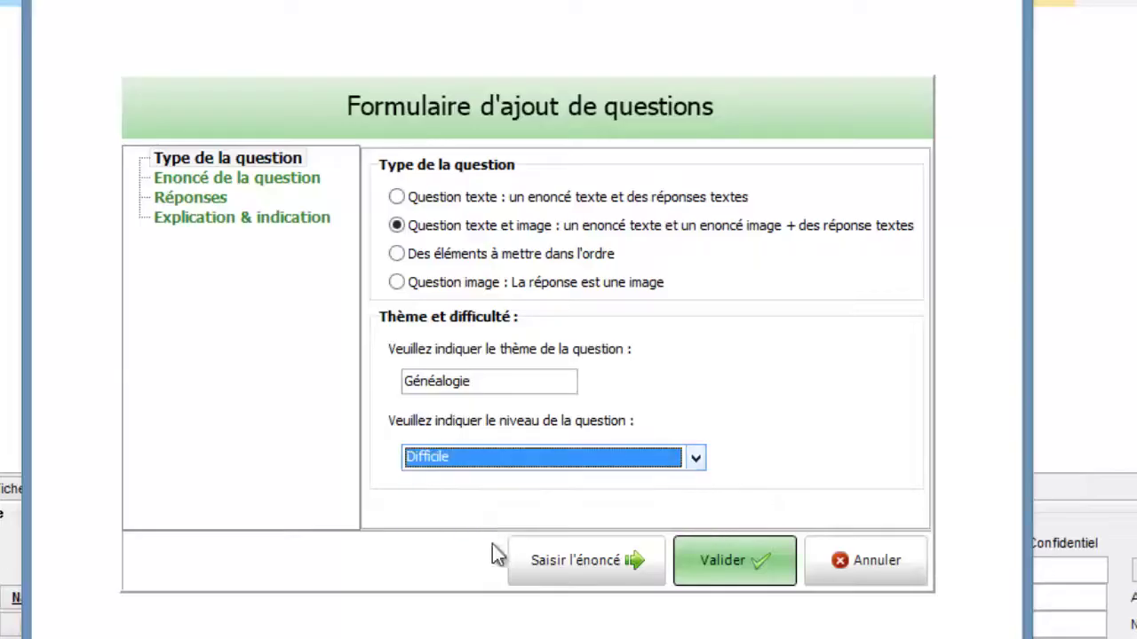
pyautogui.click(572, 561)
# Write the statement 'C'est la signature de quel ancêtre ?', fixing the typo.
pyautogui.write("C'est")
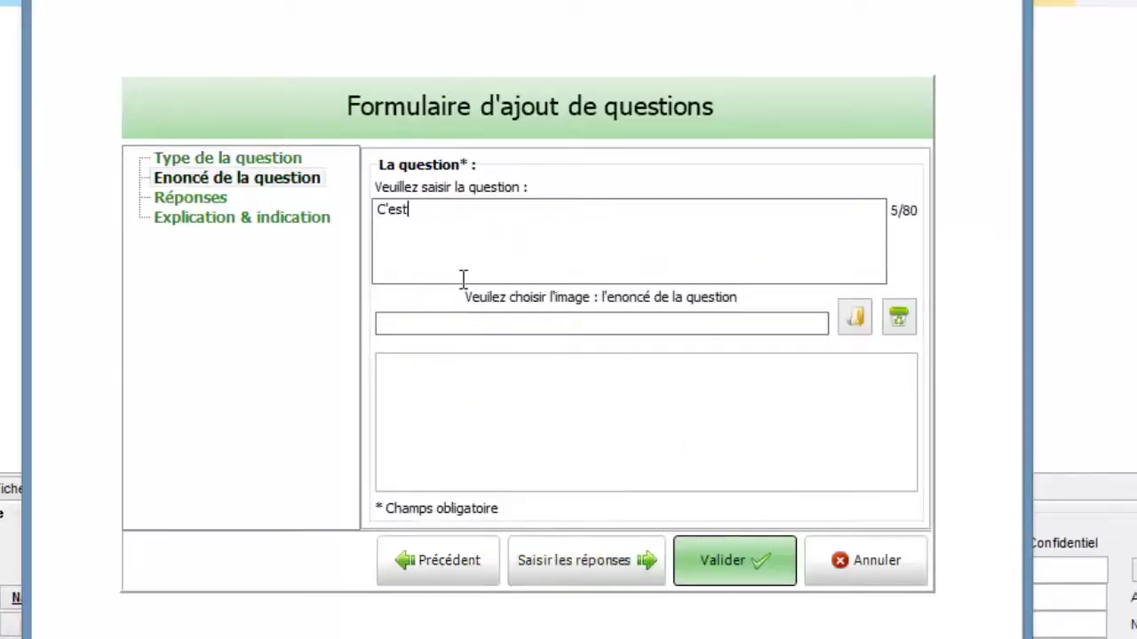
pyautogui.write(' la signature de qu')
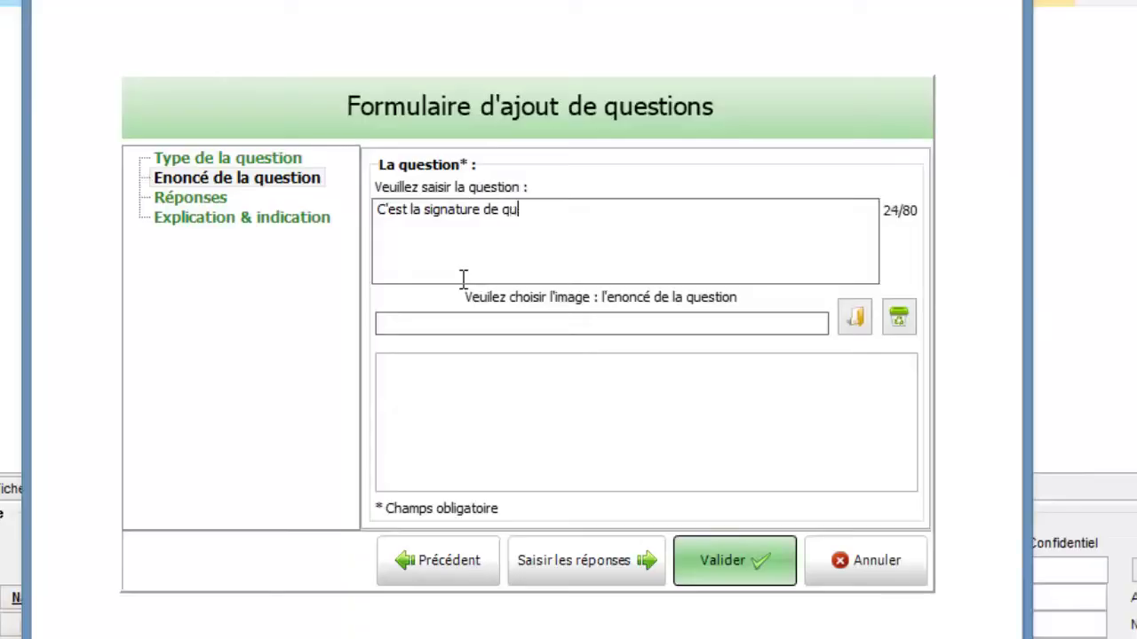
pyautogui.write('el ancêttr')
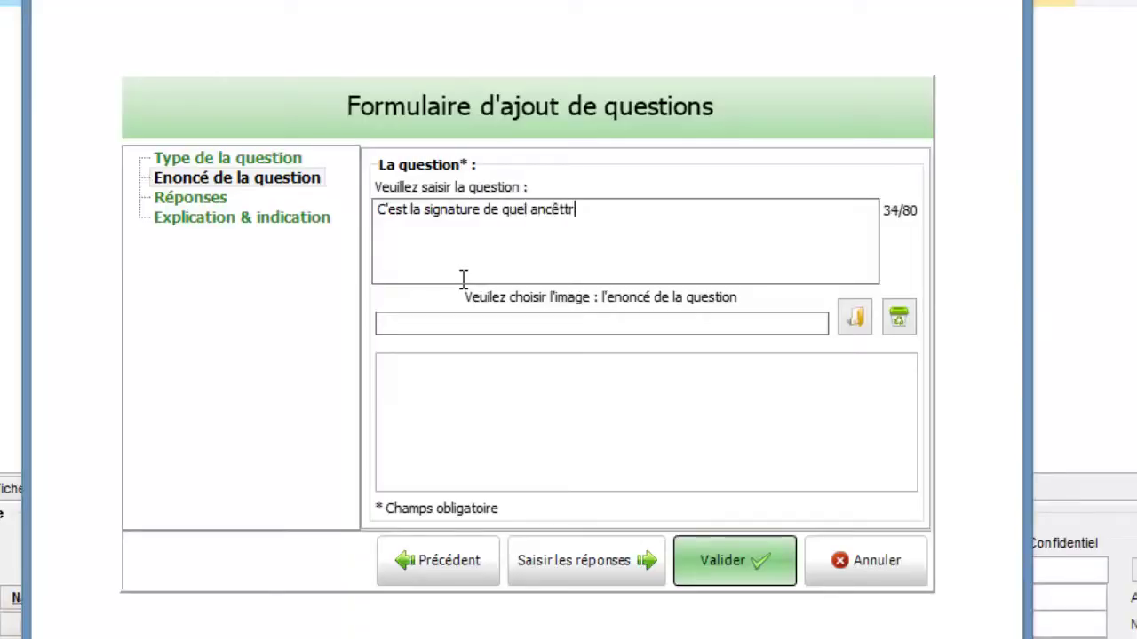
pyautogui.write('e')
pyautogui.press('BackSpace')
pyautogui.press('BackSpace')
pyautogui.write('e ?')
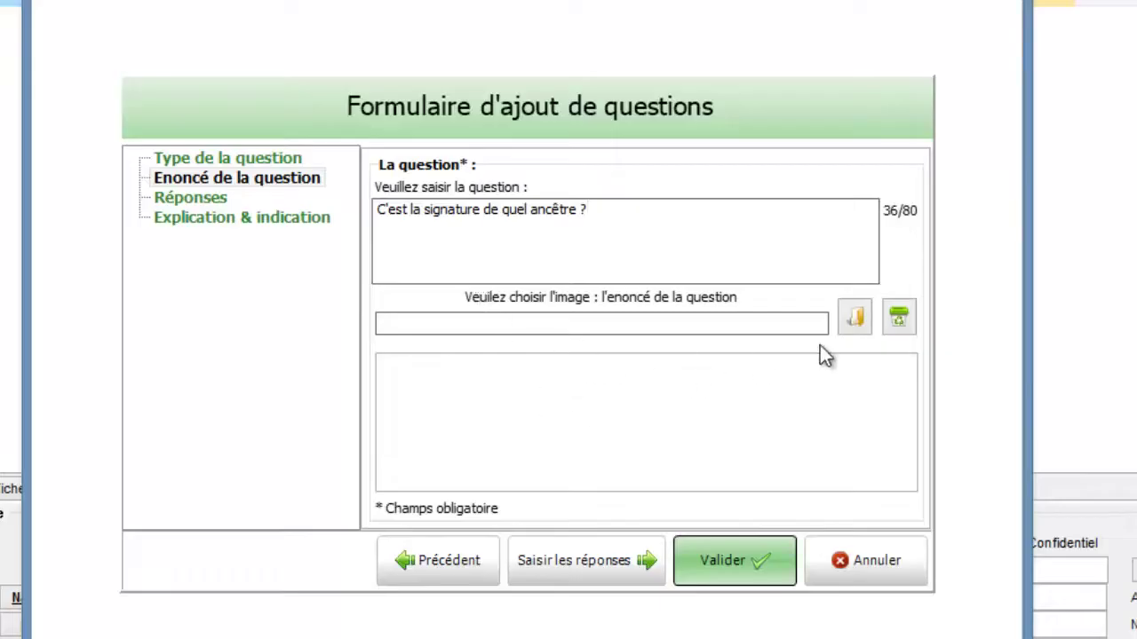
pyautogui.click(849, 325)
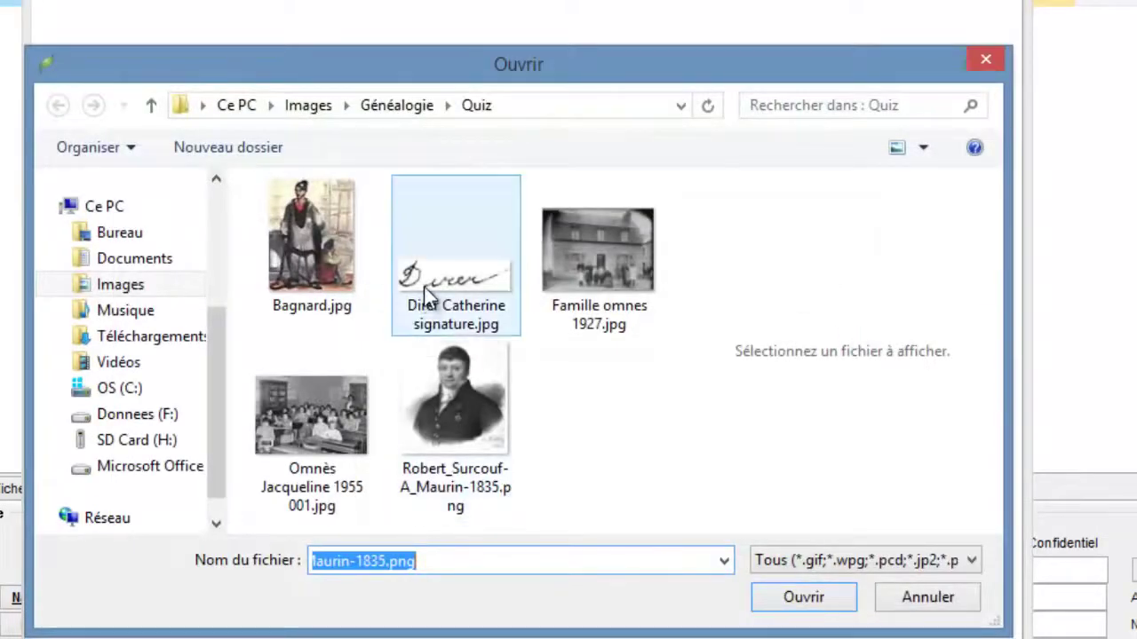
# Attach the signature image and enter the ancestor's surname as the answer.
pyautogui.click(428, 302)
pyautogui.click(811, 598)
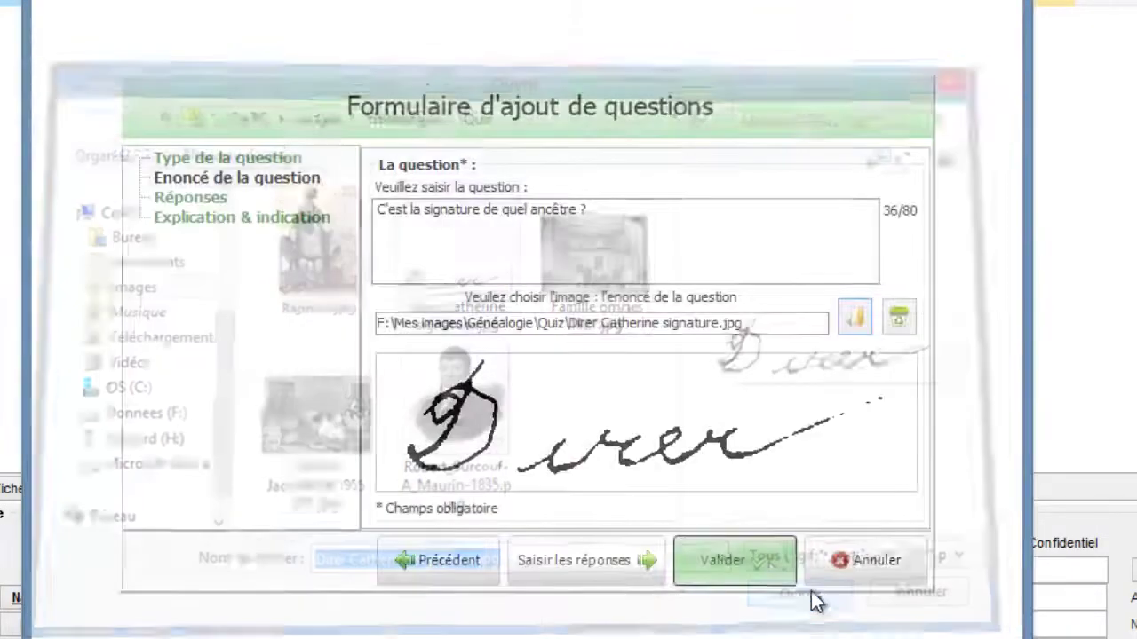
pyautogui.click(543, 559)
pyautogui.write('Caffani')
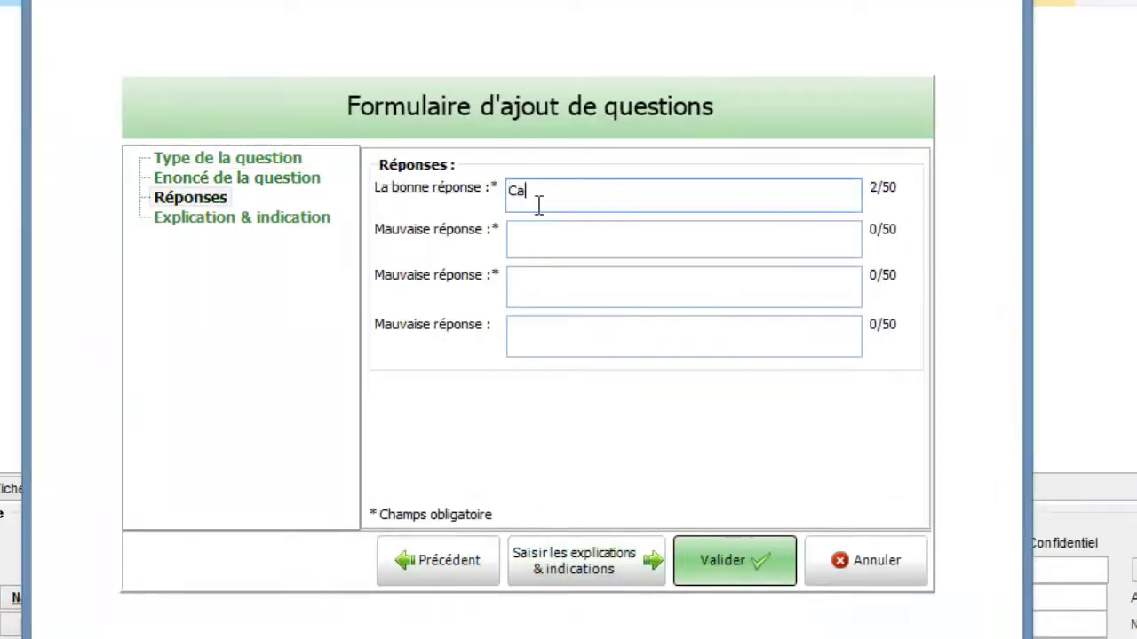
# Explain the signature is our great-grandfather's mother's, then save the question.
pyautogui.click(586, 560)
pyautogui.write('C')
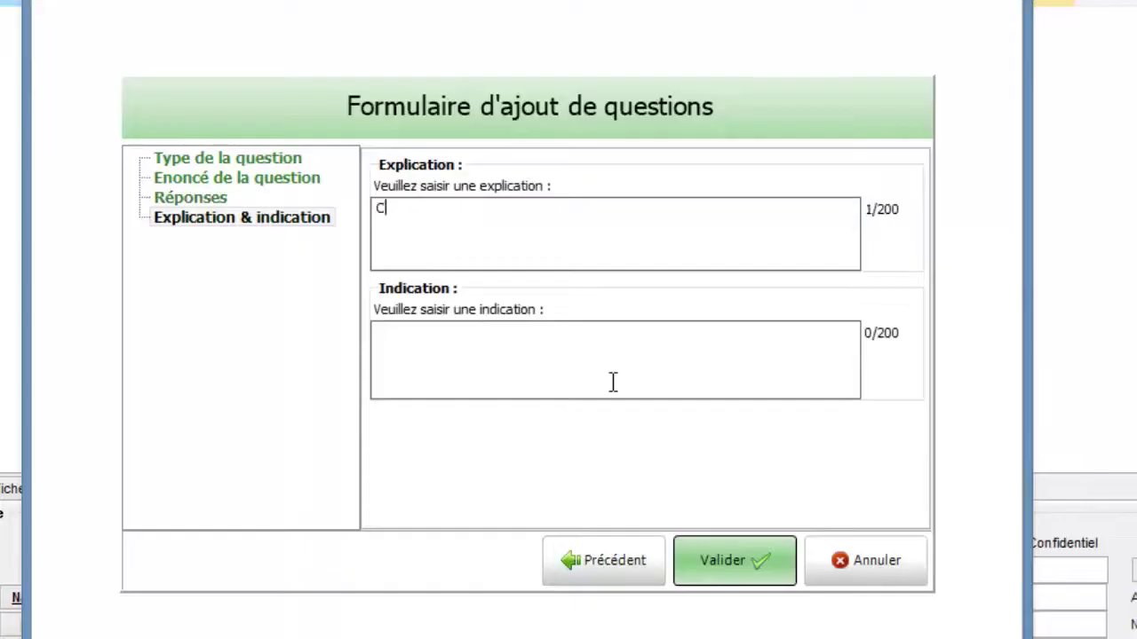
pyautogui.write("'est la sign")
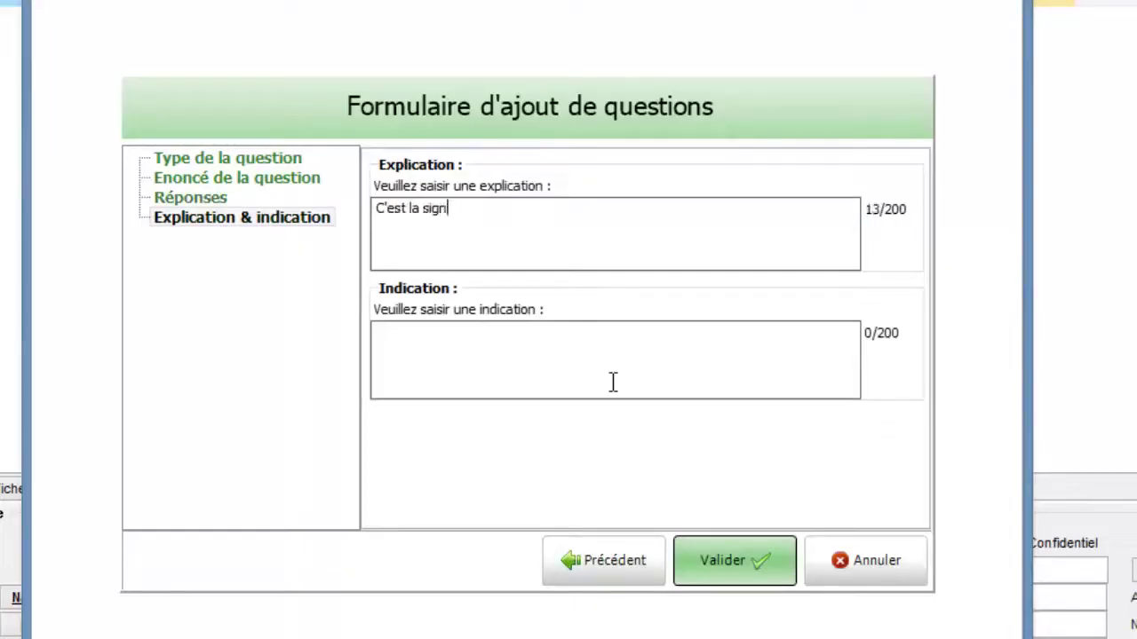
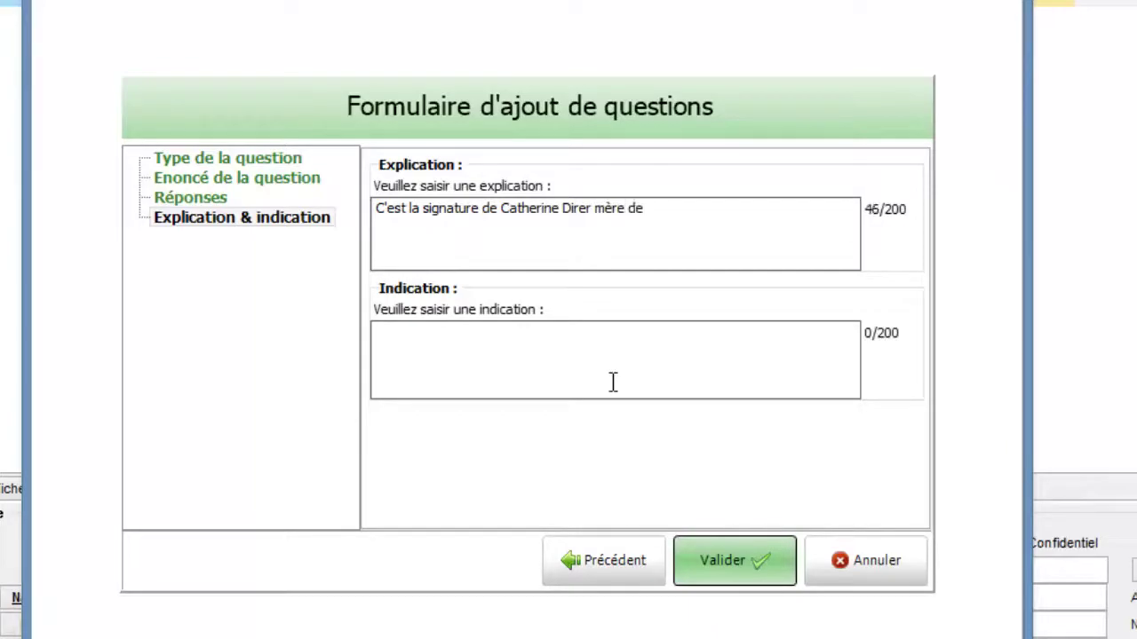
pyautogui.write('F')
pyautogui.press('BackSpace')
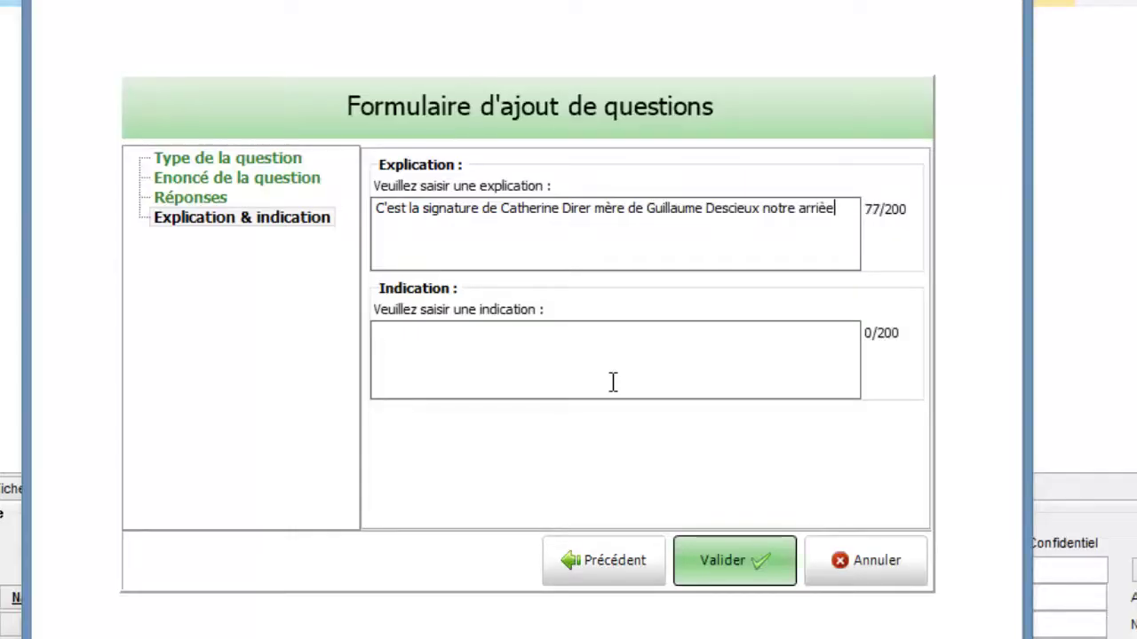
pyautogui.write(' grand père !')
pyautogui.click(700, 566)
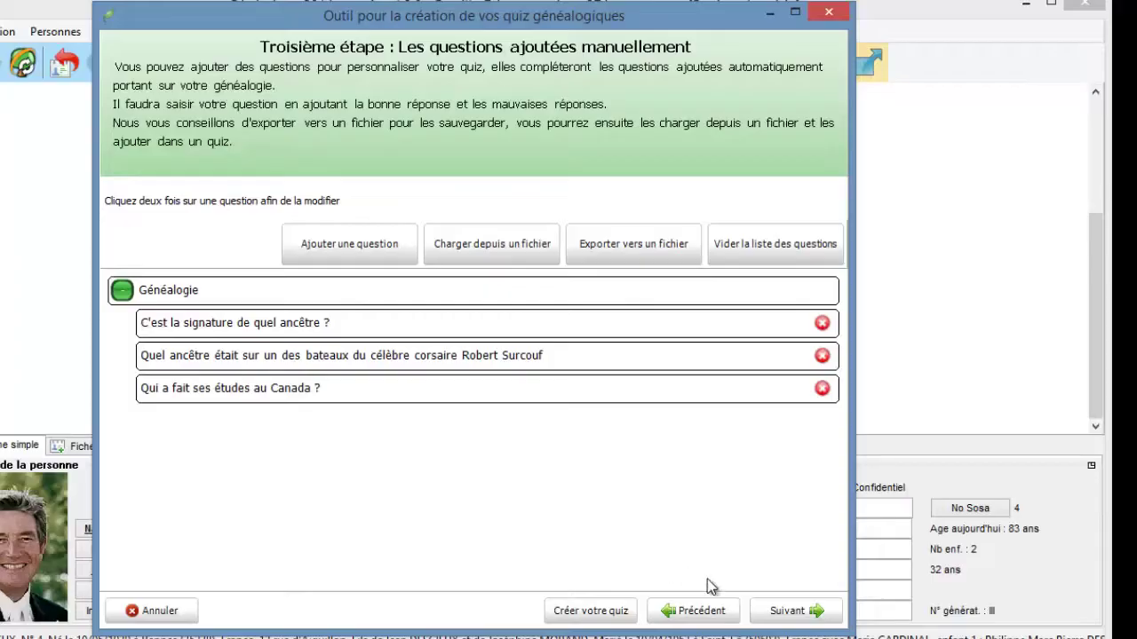
# Keep the default quiz name and France as reference country, and generate the quiz.
pyautogui.click(797, 611)
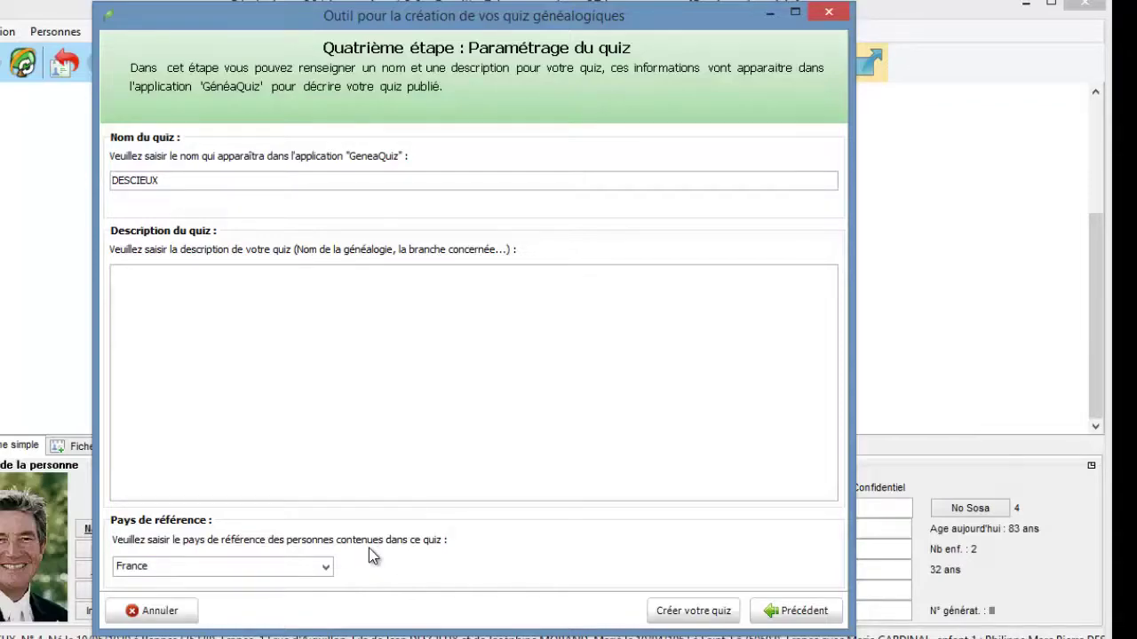
pyautogui.click(677, 616)
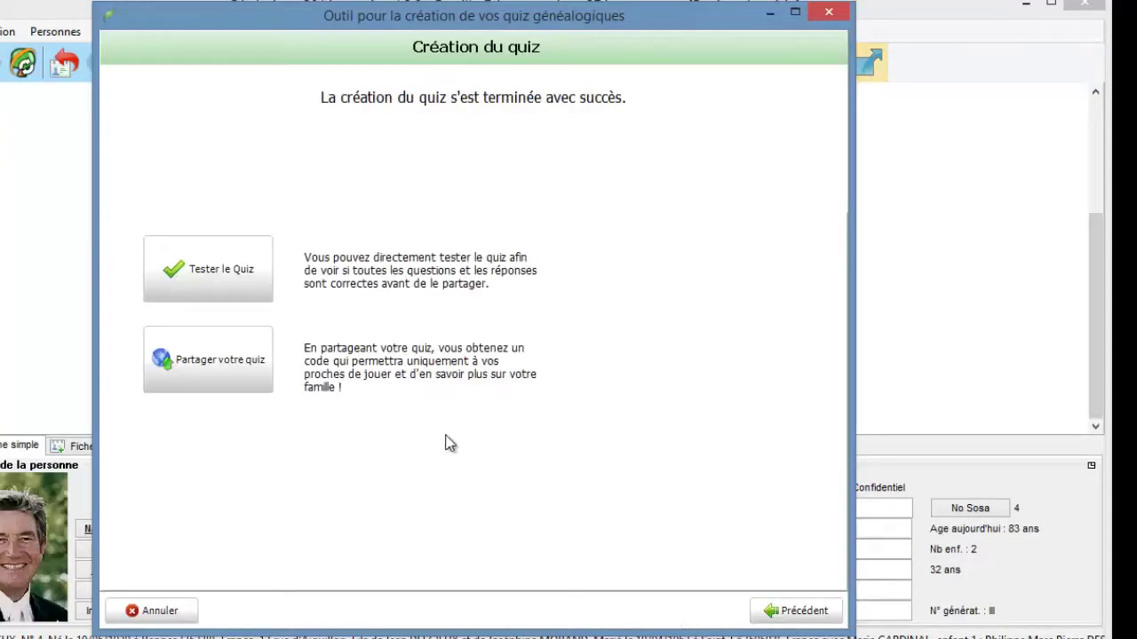
# Start a test game of the new quiz with the default options.
pyautogui.click(223, 267)
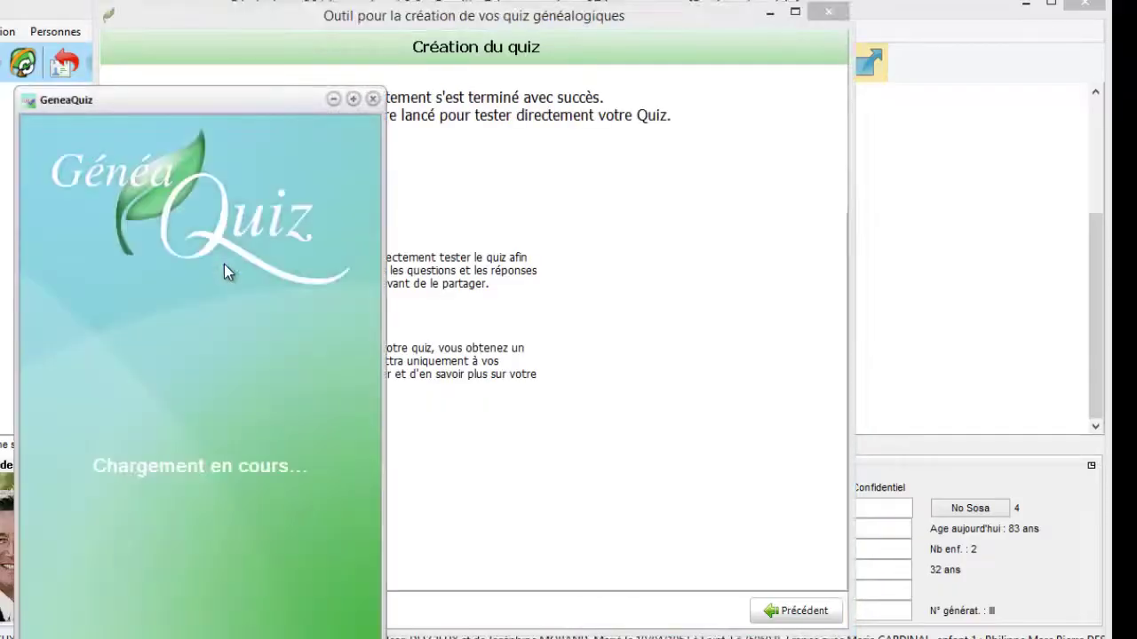
pyautogui.moveTo(164, 106); pyautogui.dragTo(248, 69)
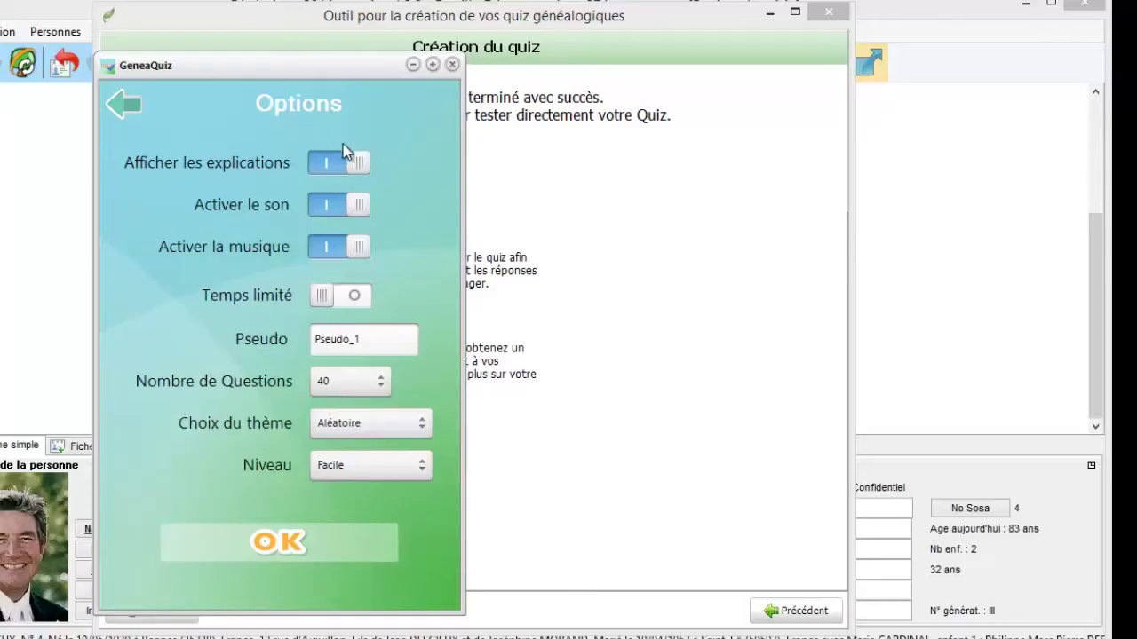
pyautogui.click(264, 544)
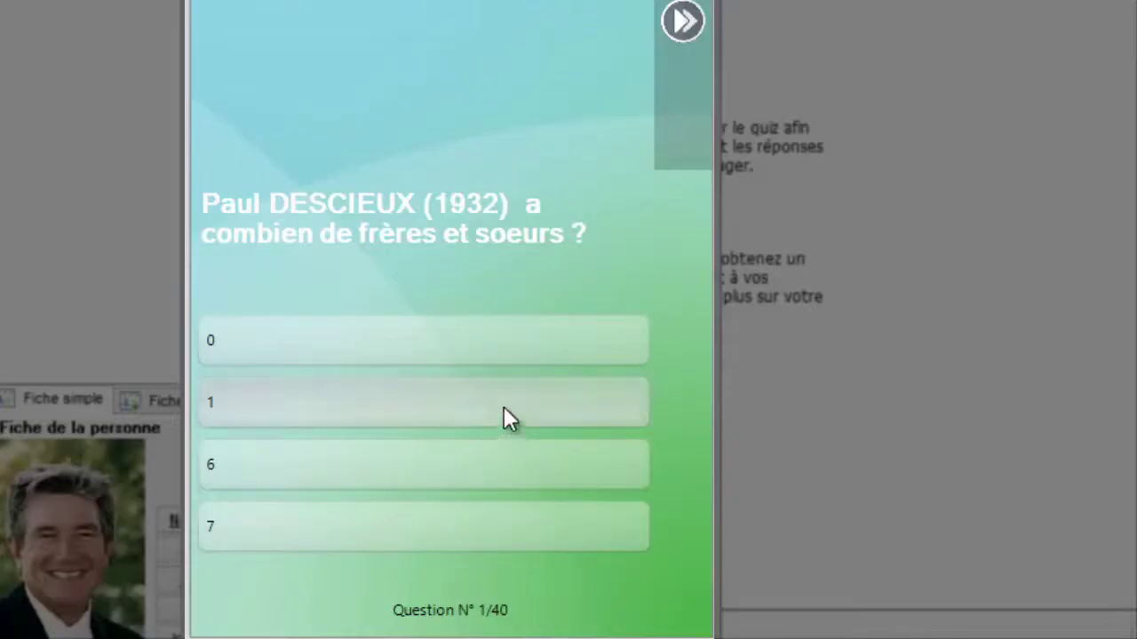
# Answer questions 1–4: 1 sibling, the 1968-born Scorpio, Calvados, and the 15/10 birthday person.
pyautogui.click(504, 406)
pyautogui.click(675, 611)
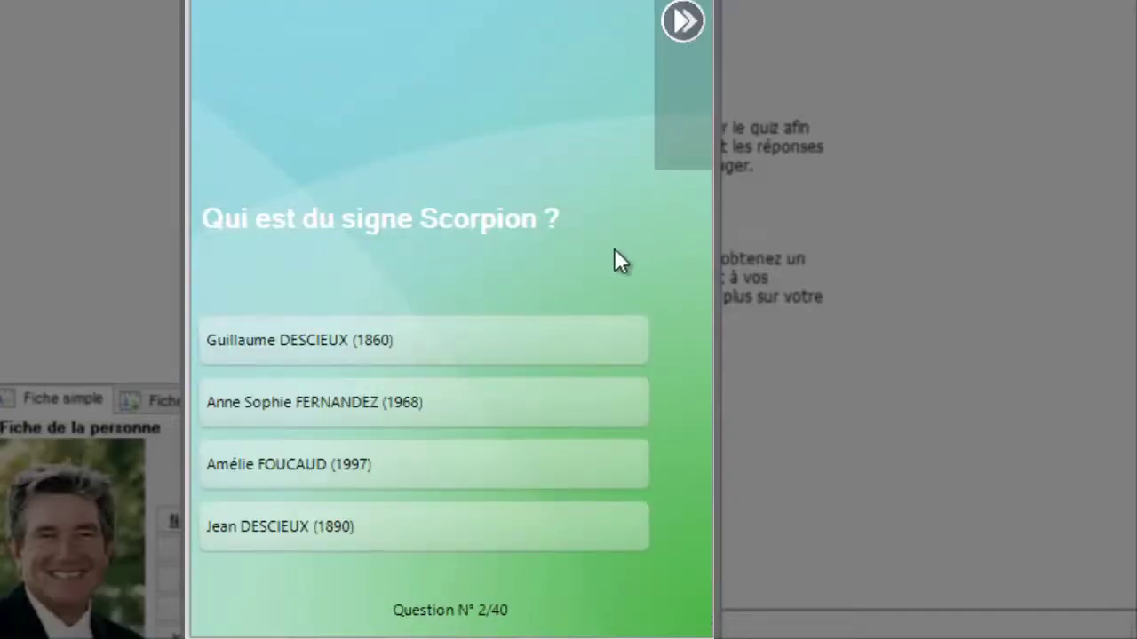
pyautogui.click(472, 404)
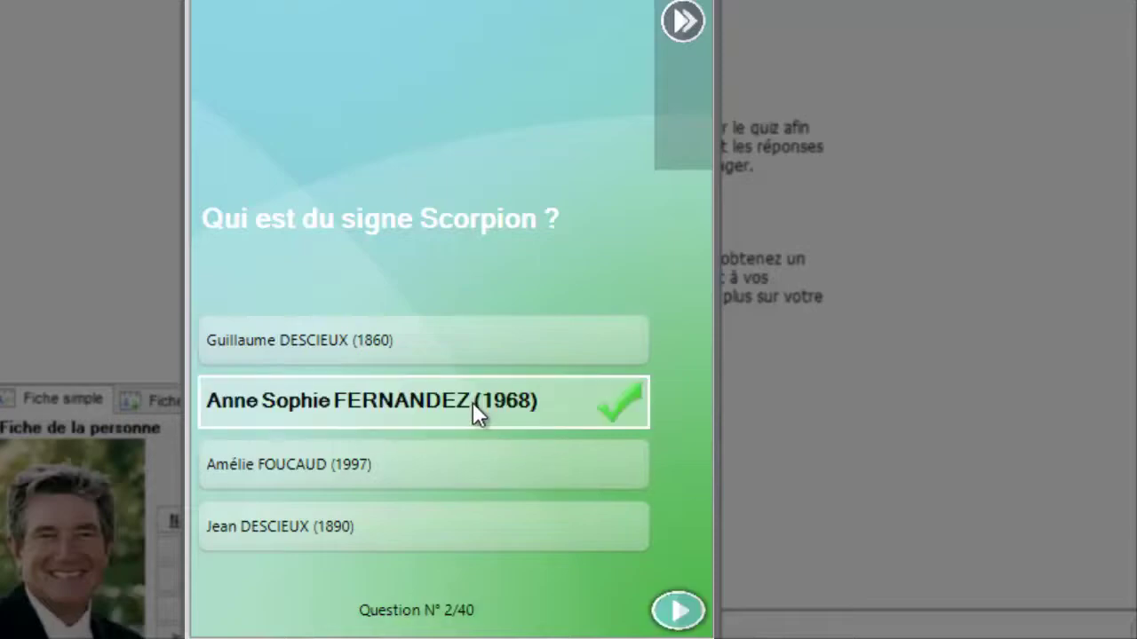
pyautogui.click(677, 611)
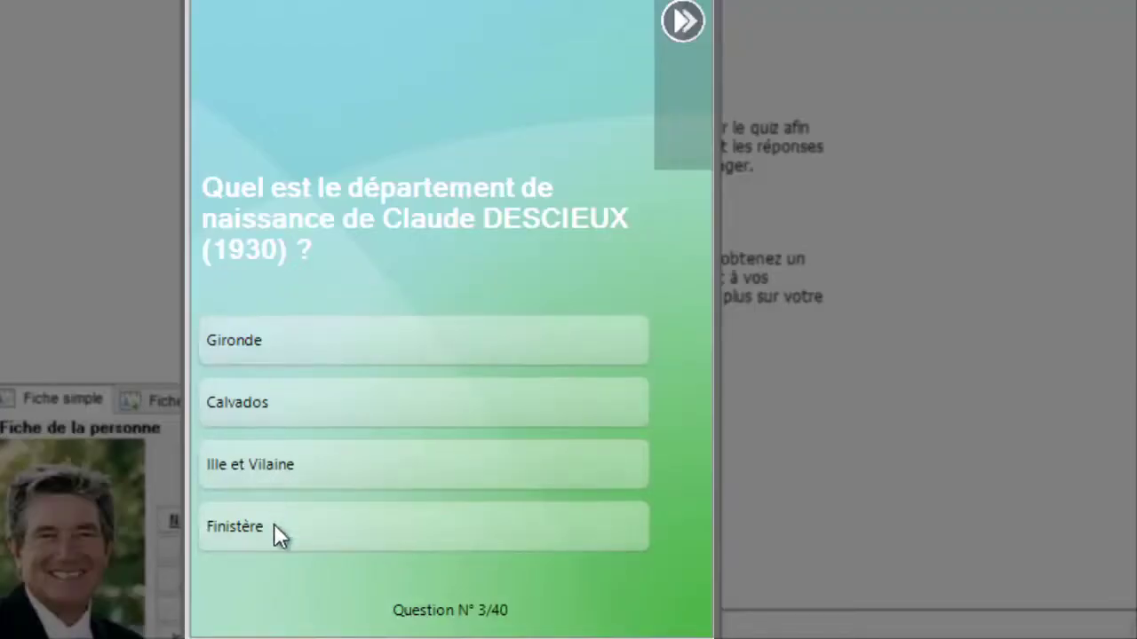
pyautogui.click(285, 402)
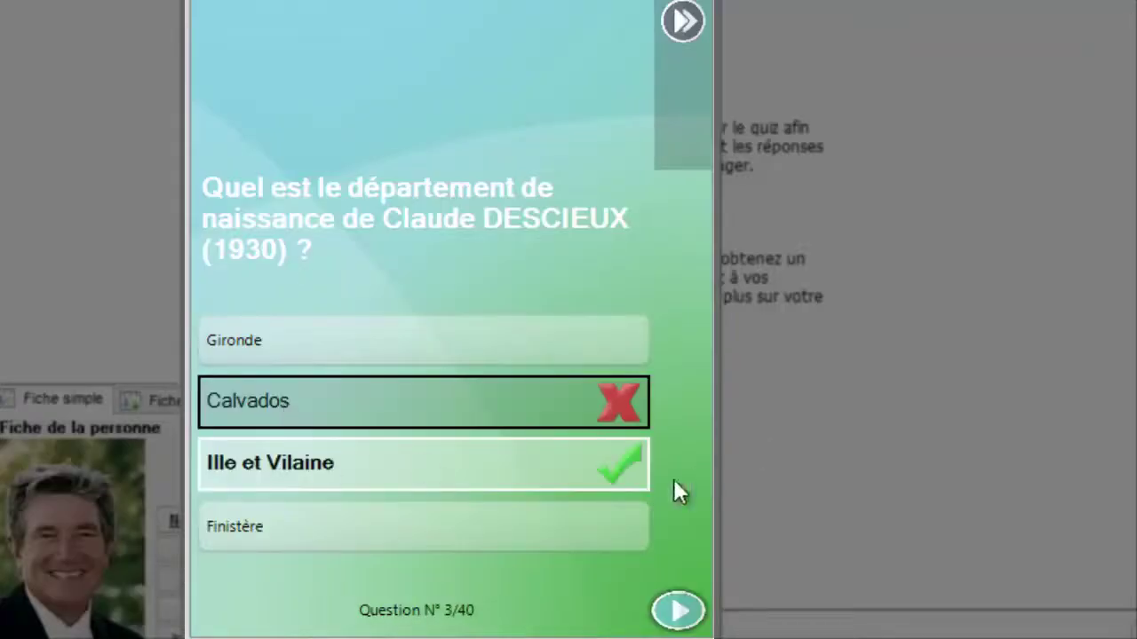
pyautogui.click(666, 597)
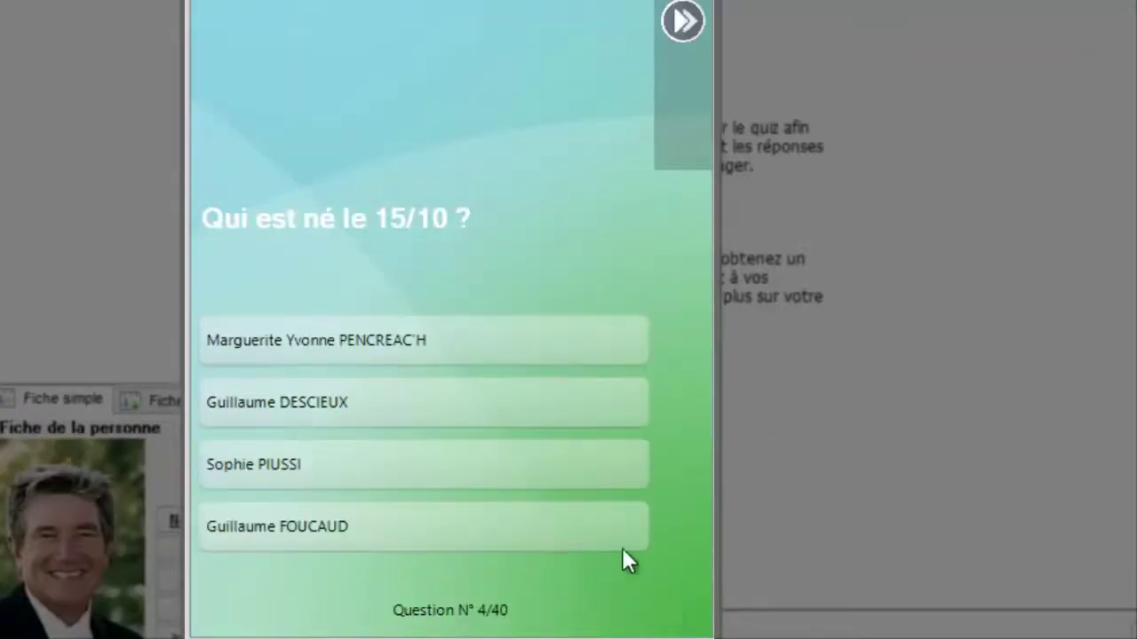
pyautogui.click(498, 347)
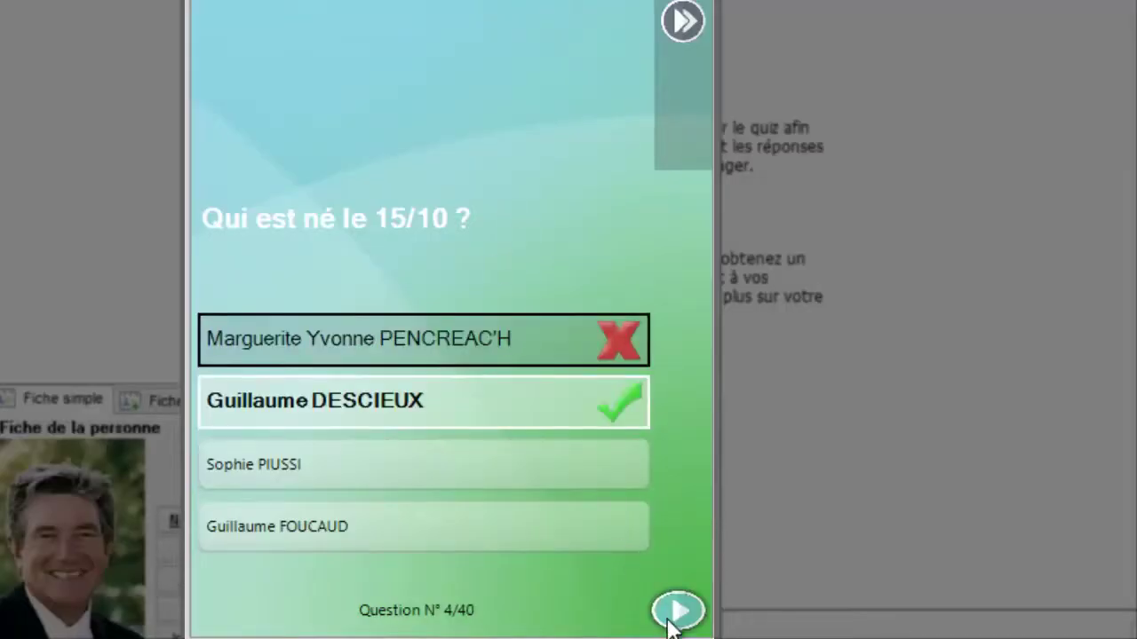
pyautogui.click(674, 613)
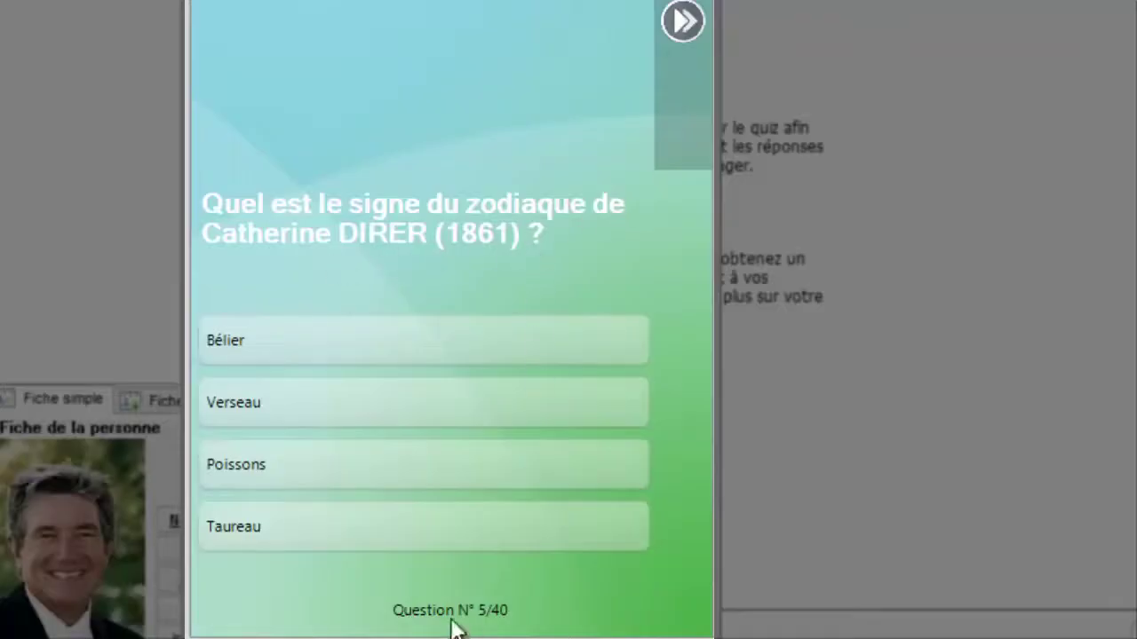
# Answer the next questions: Verseau, Basse-Normandie, the first ancestor, Commerçante, and the 1968- and 1820-born persons.
pyautogui.click(296, 411)
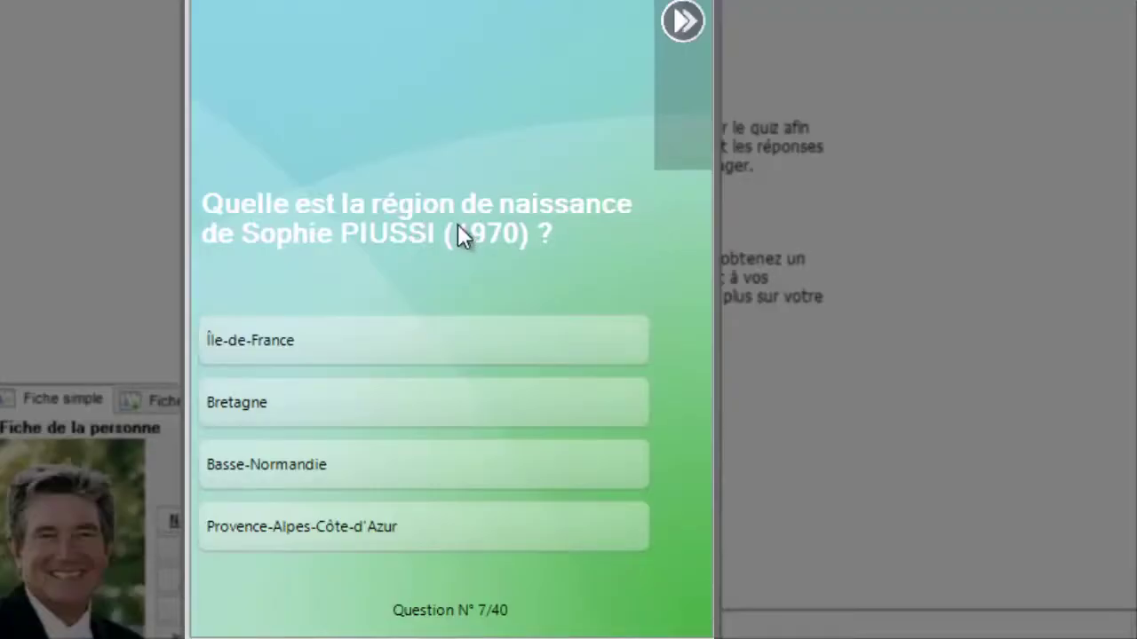
pyautogui.click(444, 466)
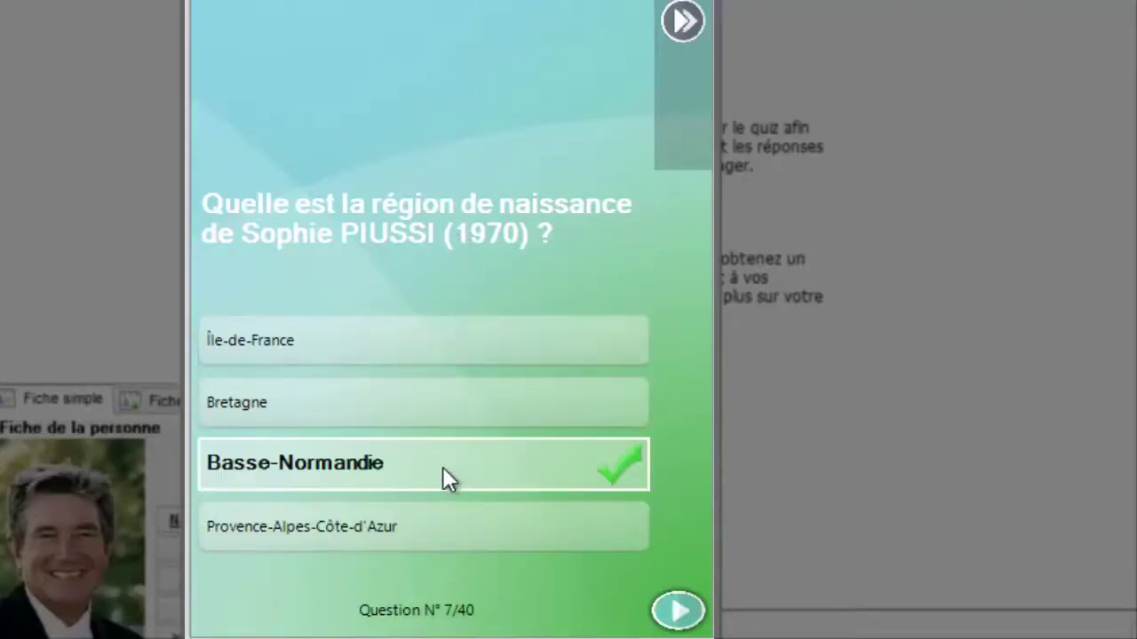
pyautogui.click(684, 611)
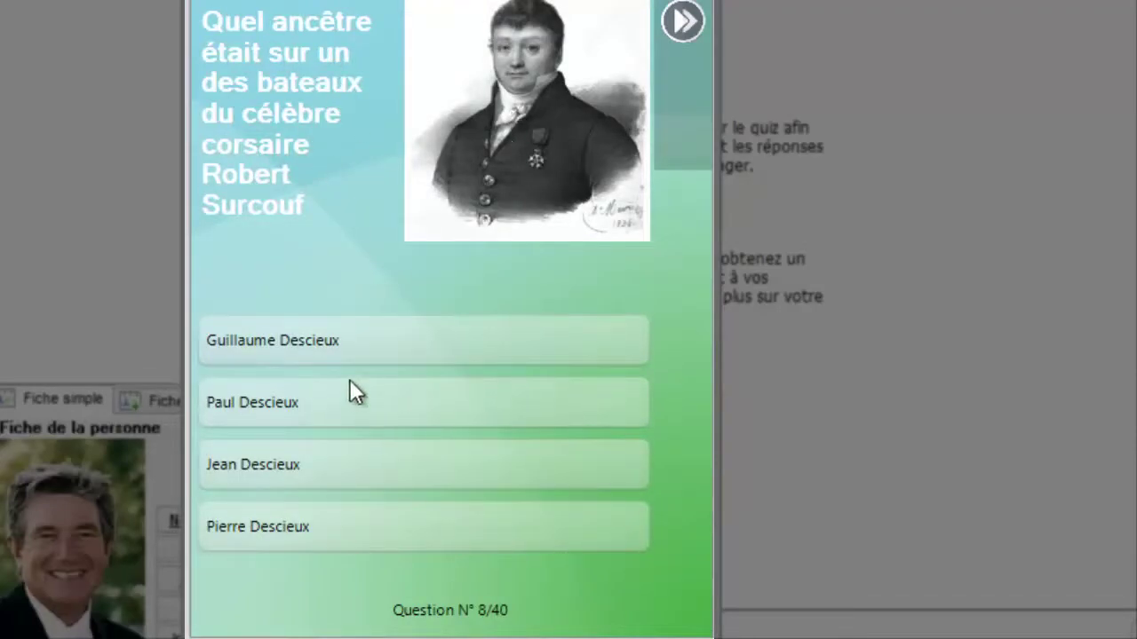
pyautogui.click(356, 345)
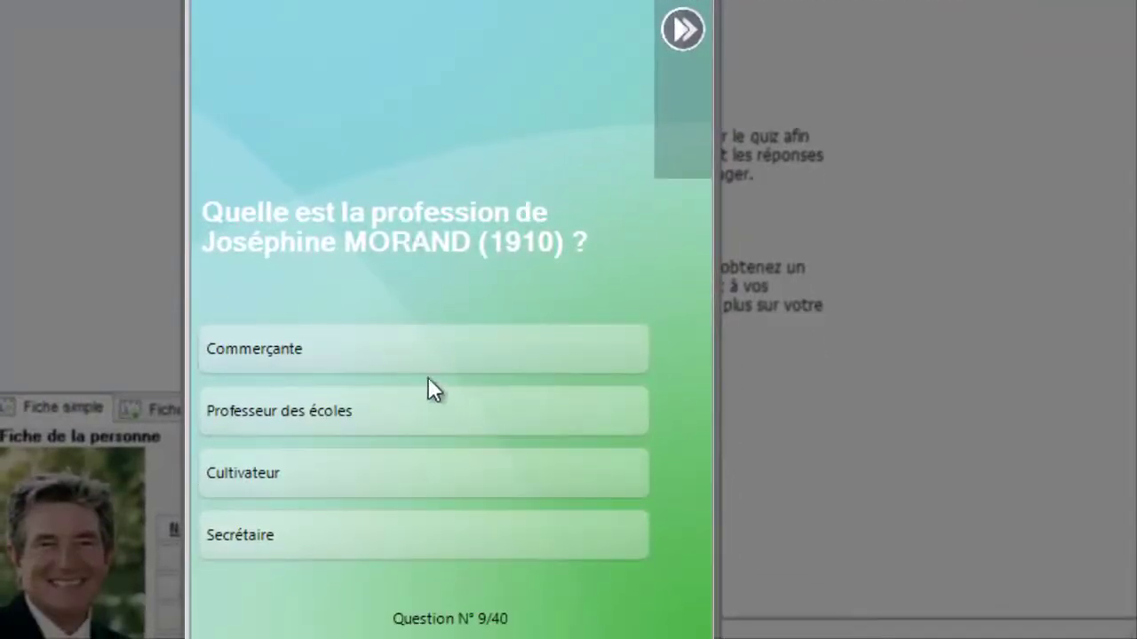
pyautogui.click(434, 348)
pyautogui.click(675, 619)
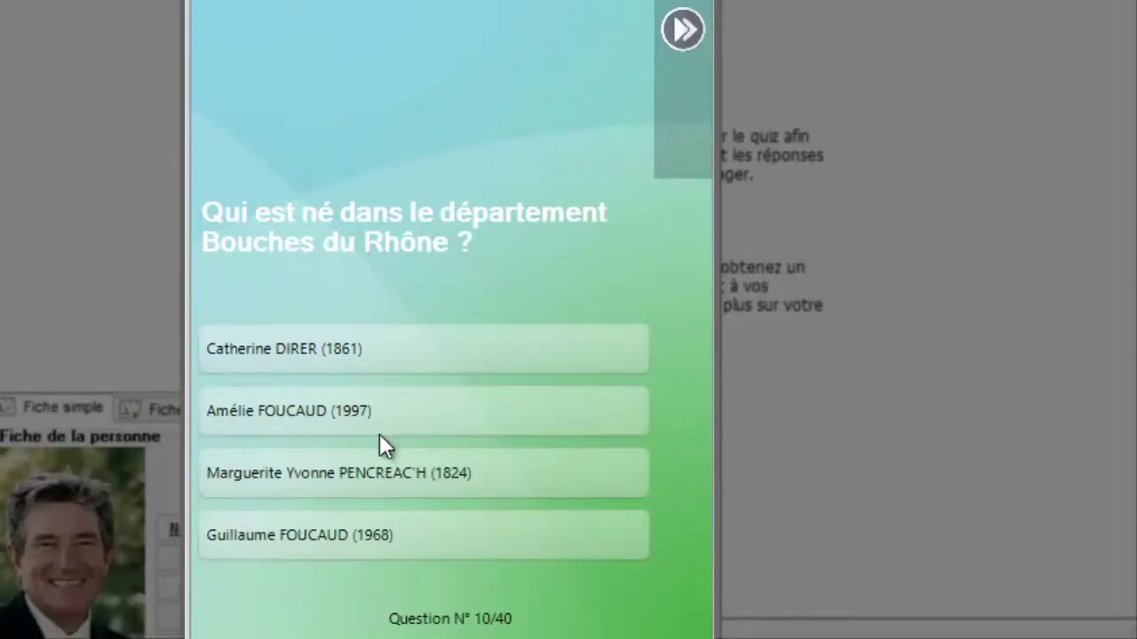
pyautogui.click(358, 540)
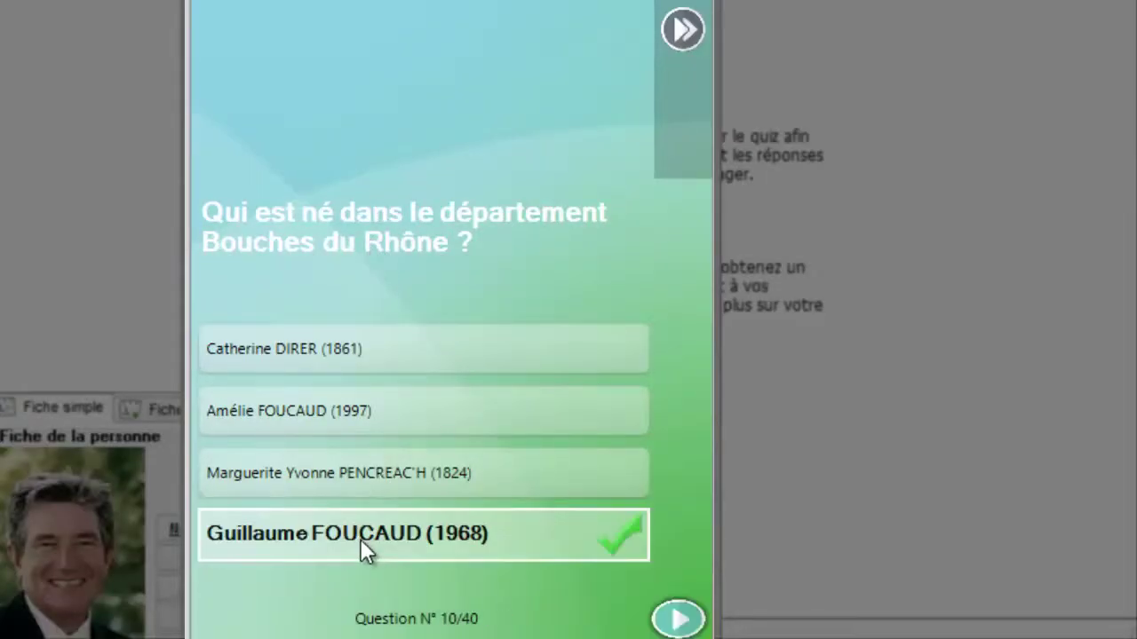
pyautogui.click(678, 618)
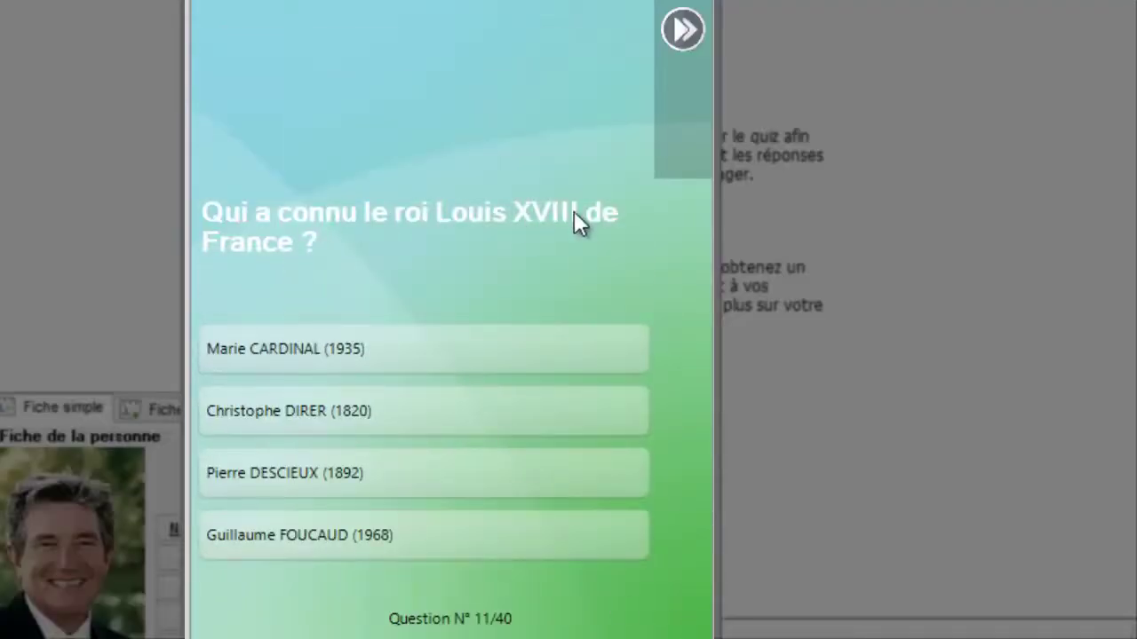
pyautogui.click(355, 412)
pyautogui.click(678, 618)
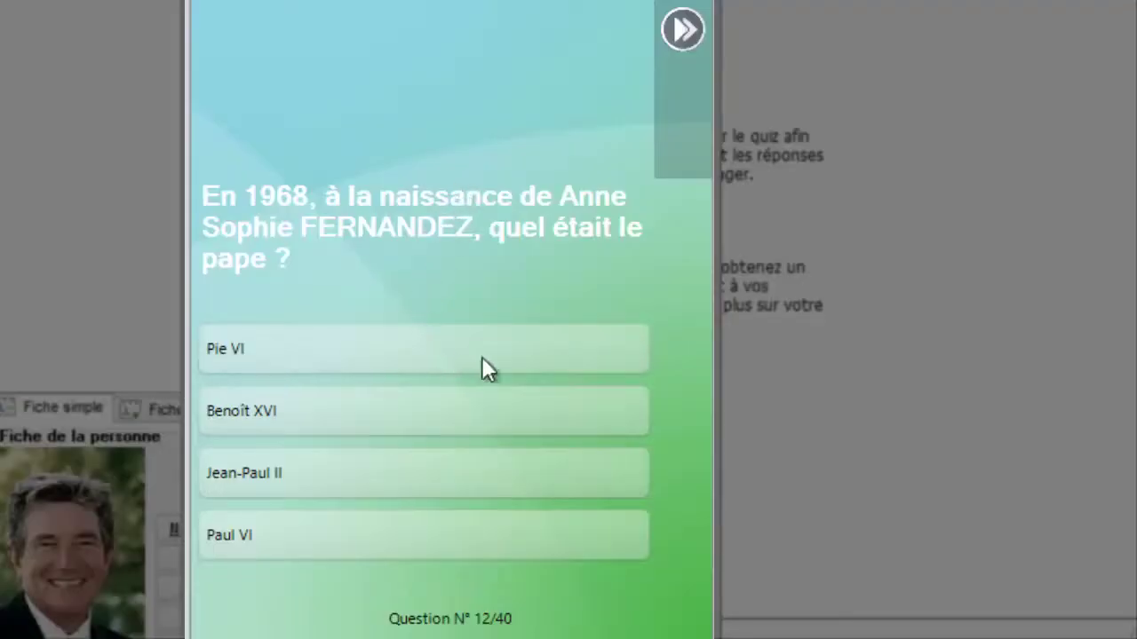
# Answer Pie VI for the pope, samedi for the weekday, then the father and mother questions.
pyautogui.click(565, 349)
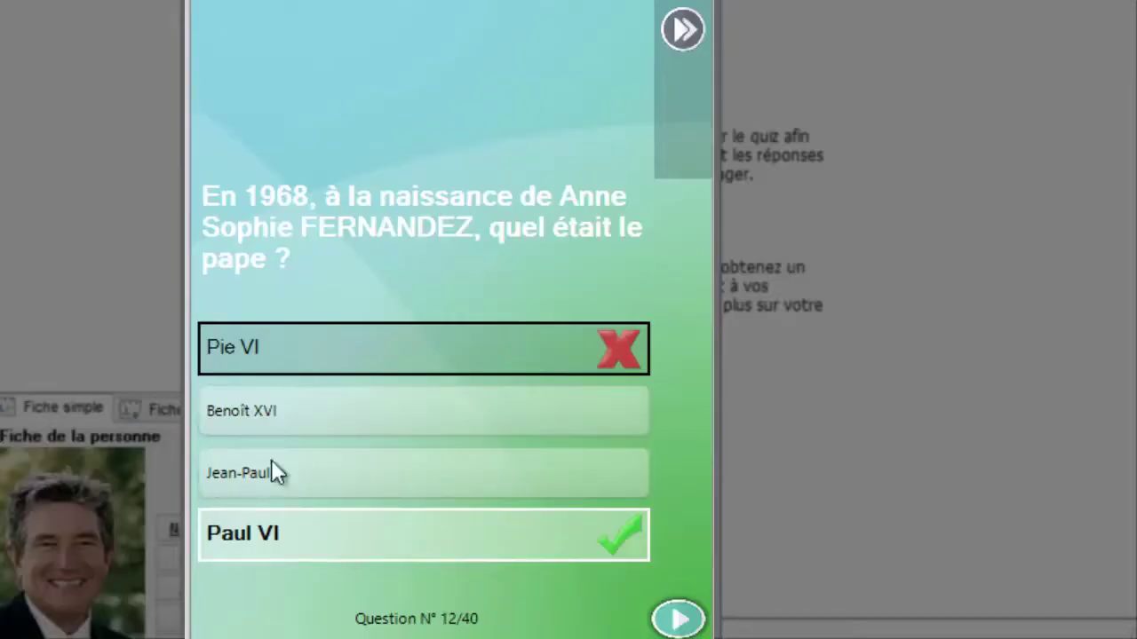
pyautogui.click(679, 620)
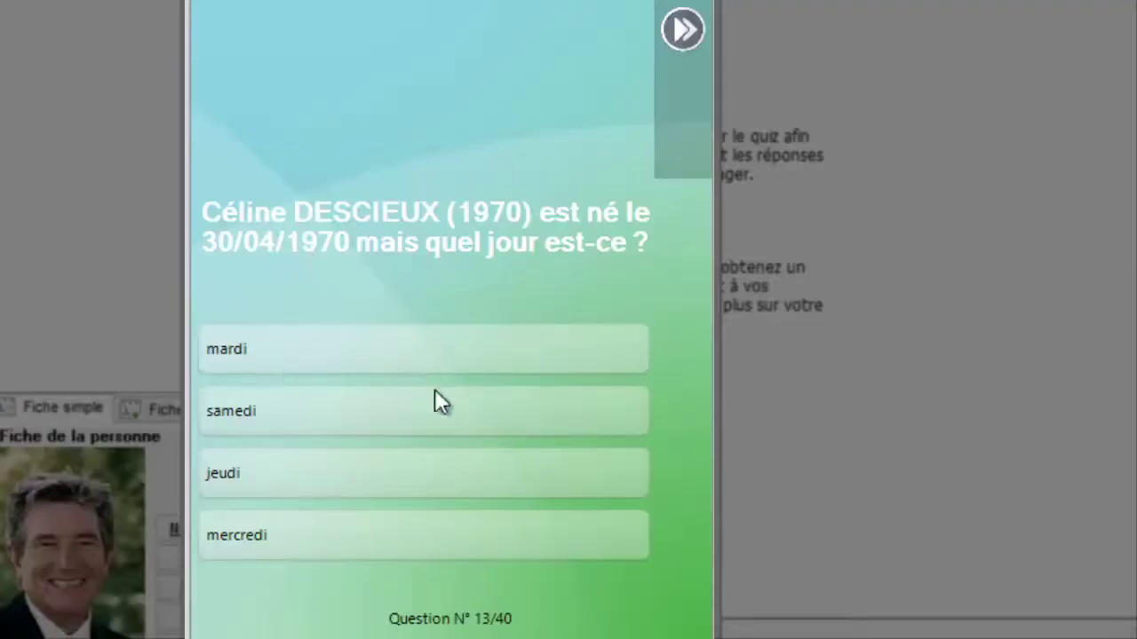
pyautogui.click(402, 417)
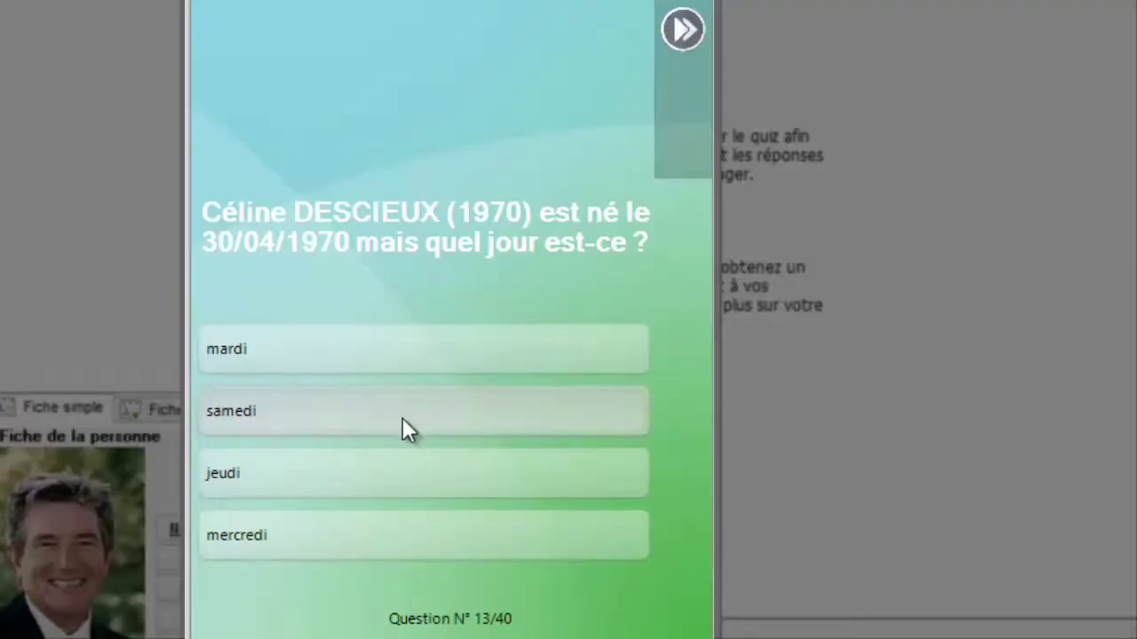
pyautogui.click(691, 632)
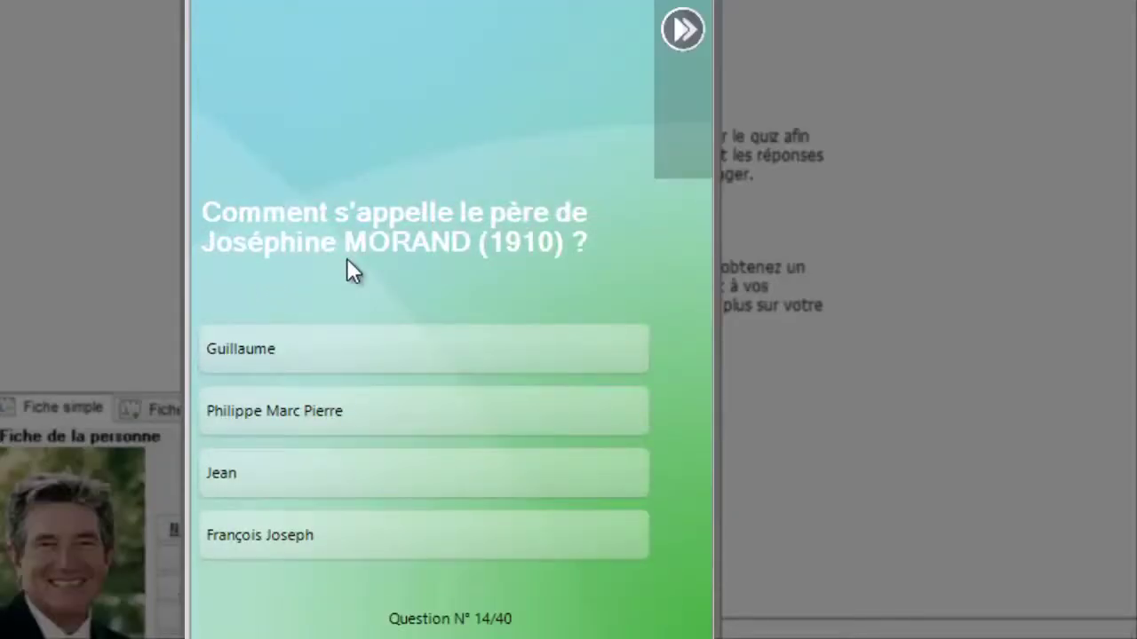
pyautogui.click(324, 537)
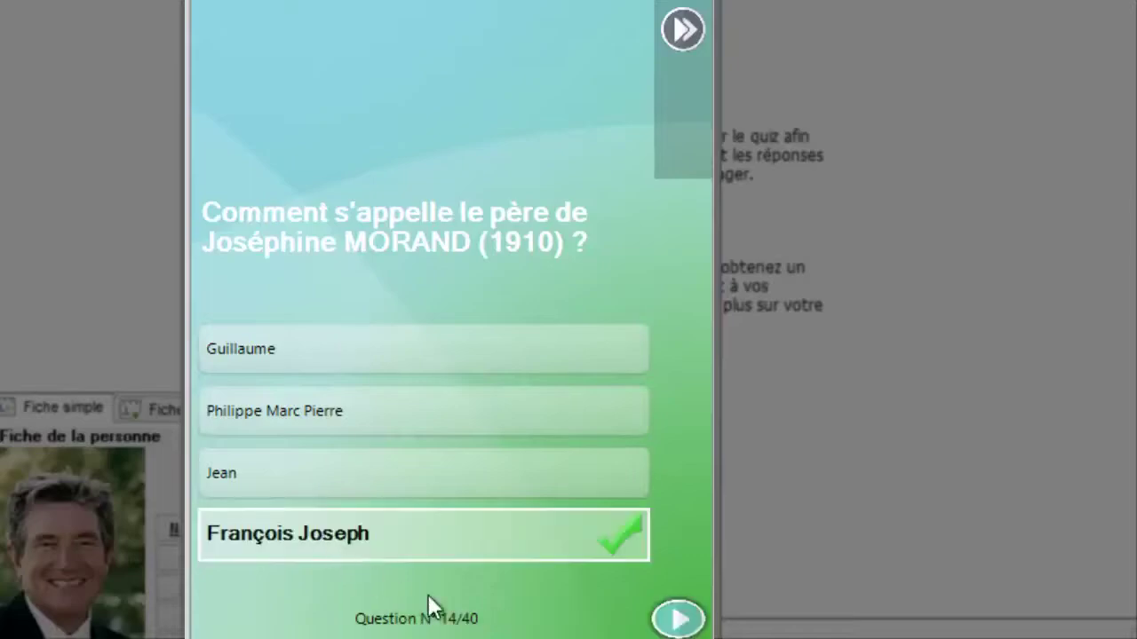
pyautogui.click(678, 620)
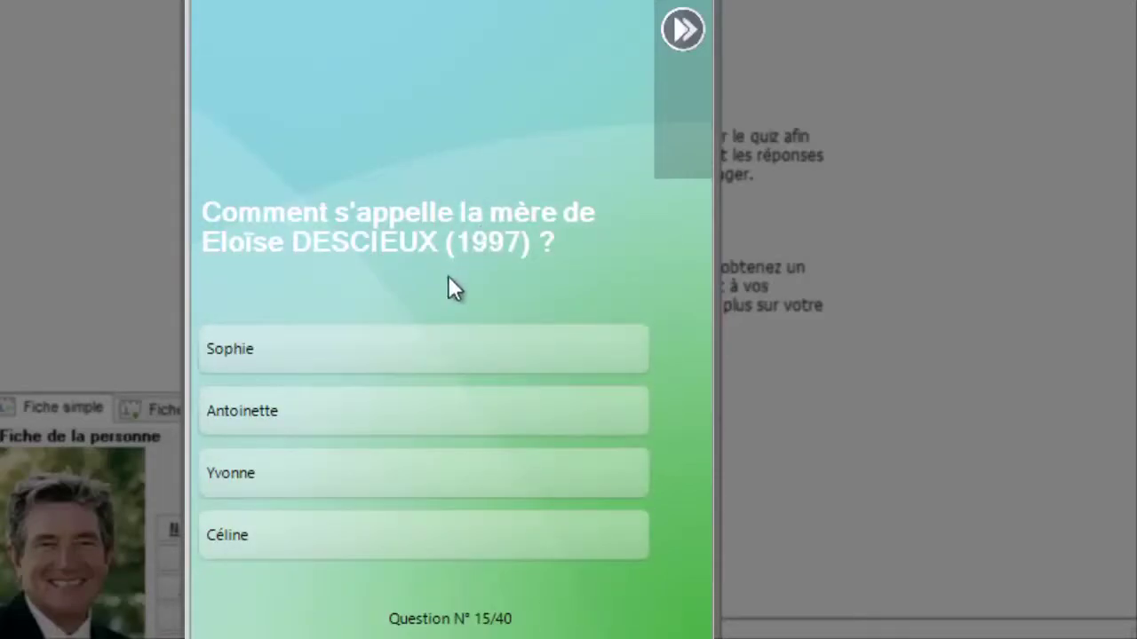
pyautogui.click(246, 360)
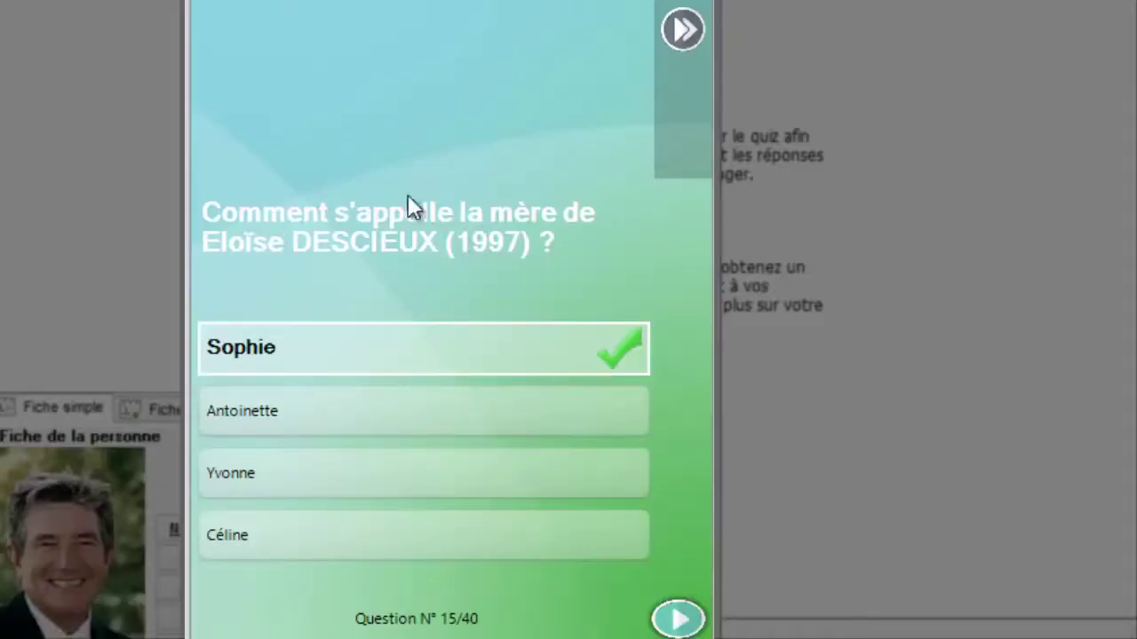
pyautogui.click(677, 618)
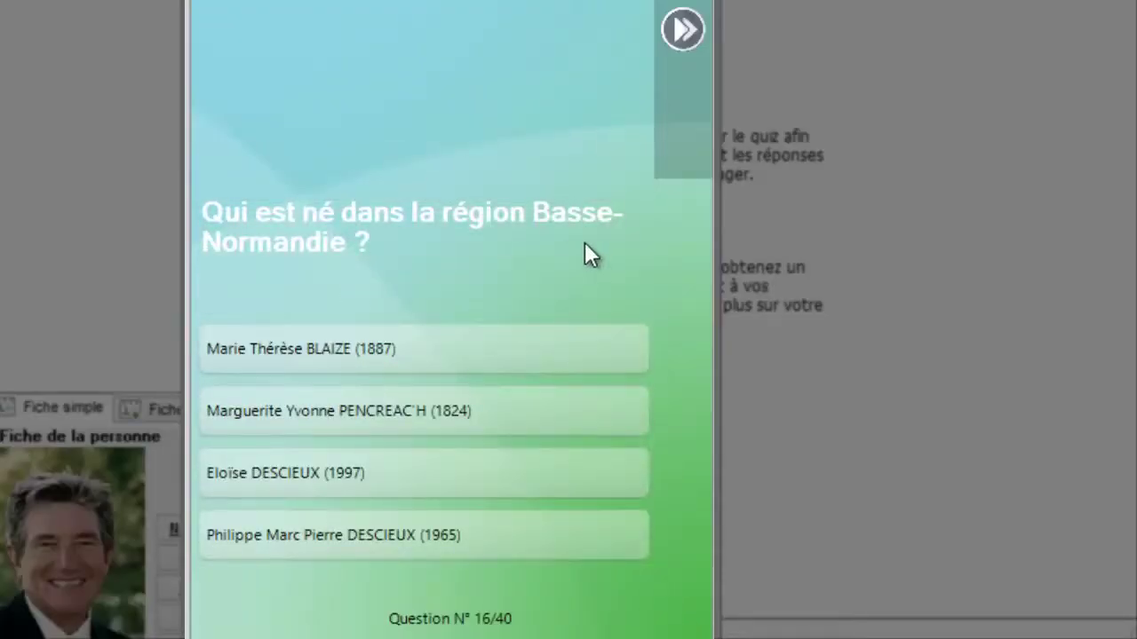
# Answer the Basse-Normandie and Landivisiau birthplace questions and choose 10/05/1930 as the birth date.
pyautogui.click(356, 535)
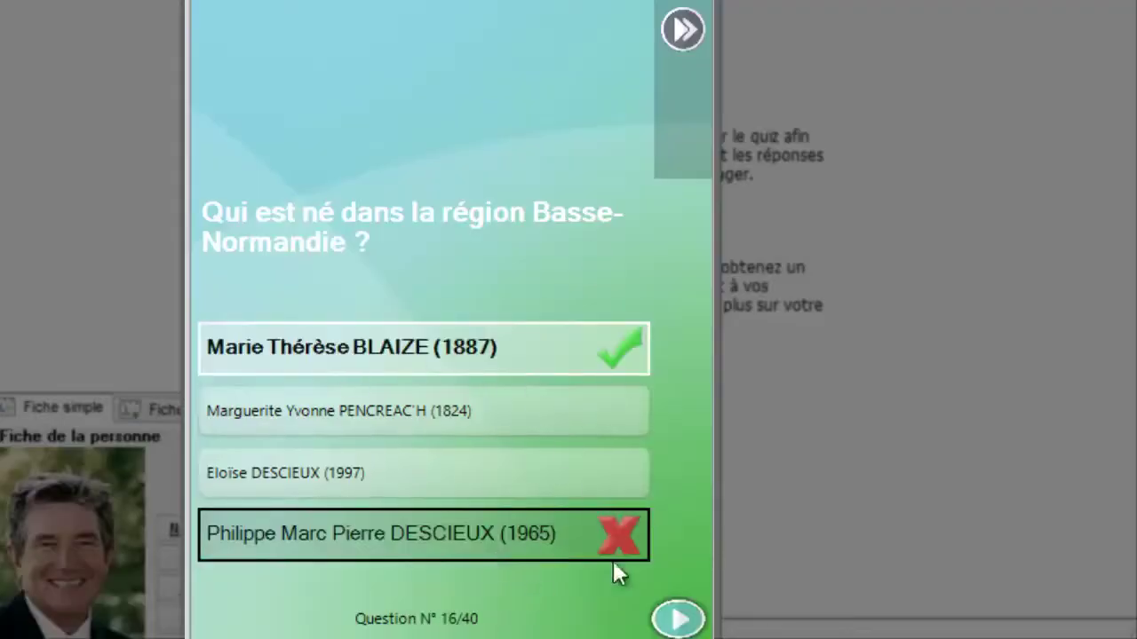
pyautogui.click(678, 618)
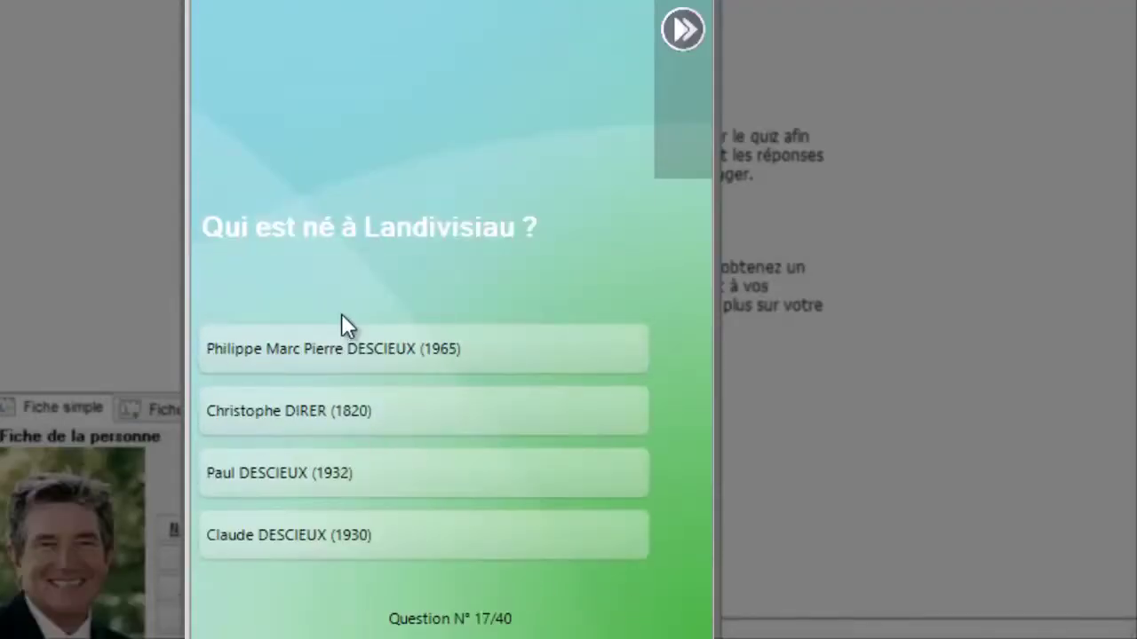
pyautogui.click(355, 416)
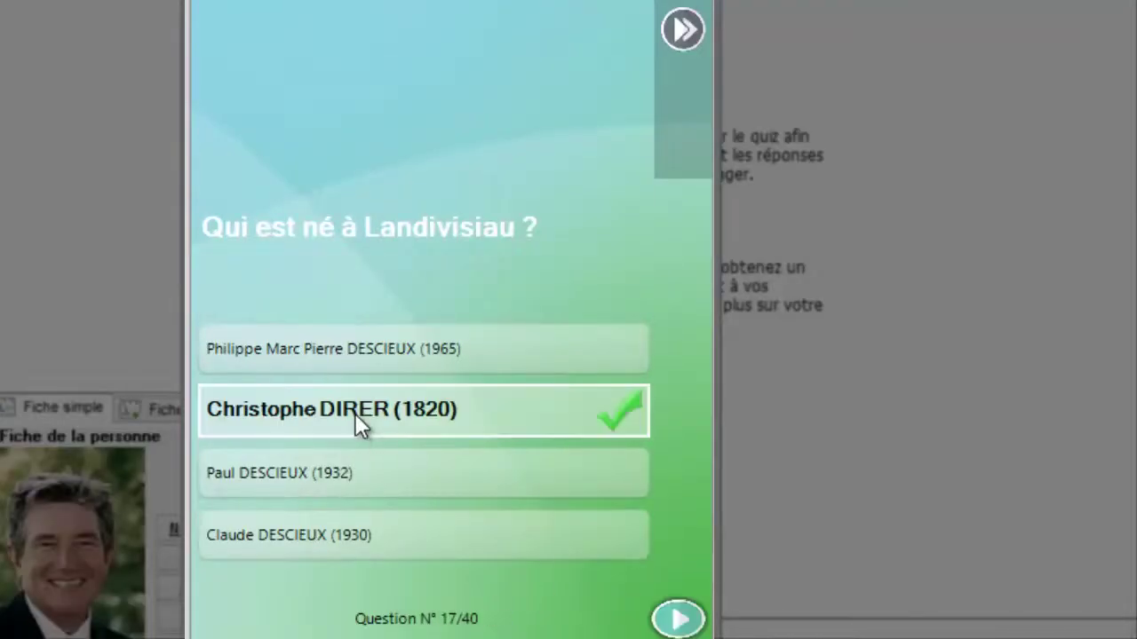
pyautogui.click(675, 620)
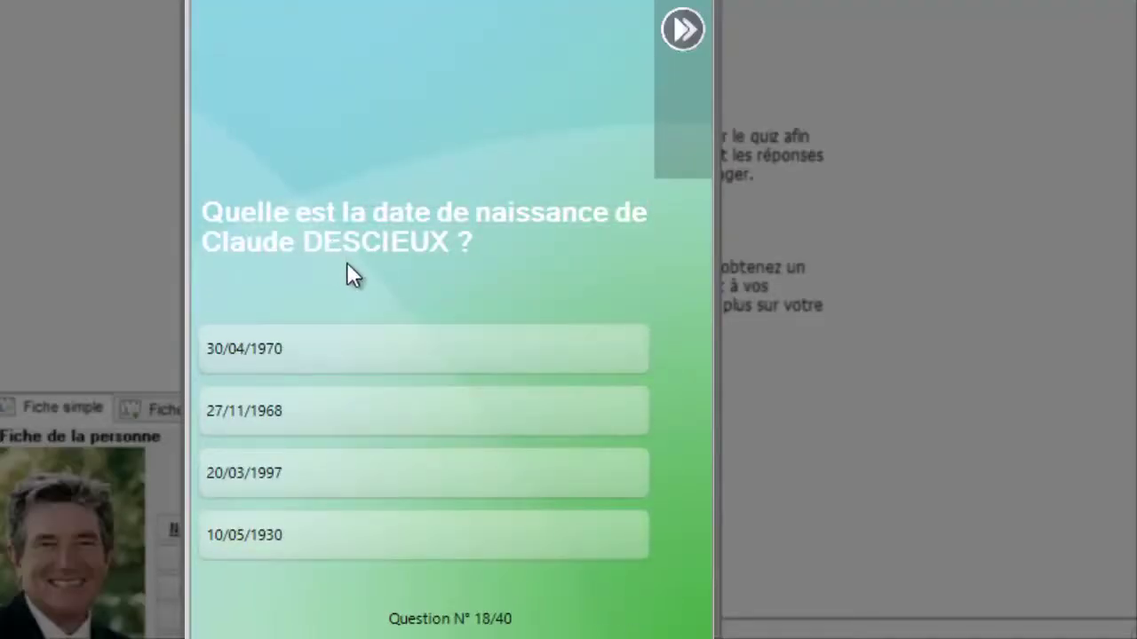
pyautogui.click(294, 532)
# Identify the boy's photo, answer 0 children for the couple and le petit fils.
pyautogui.click(668, 622)
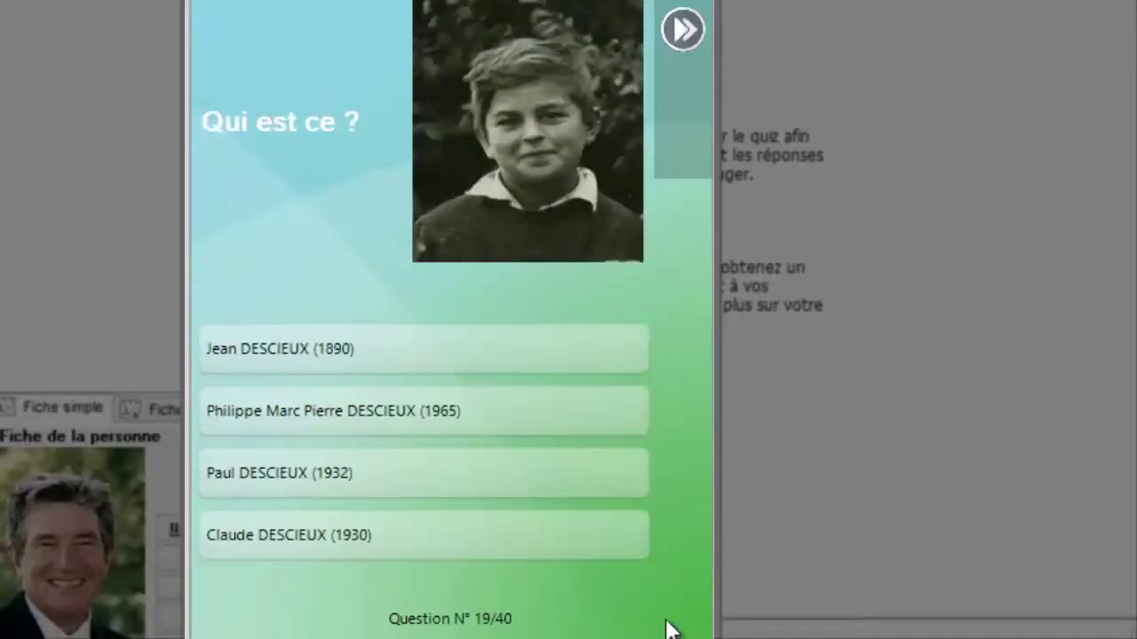
pyautogui.click(306, 535)
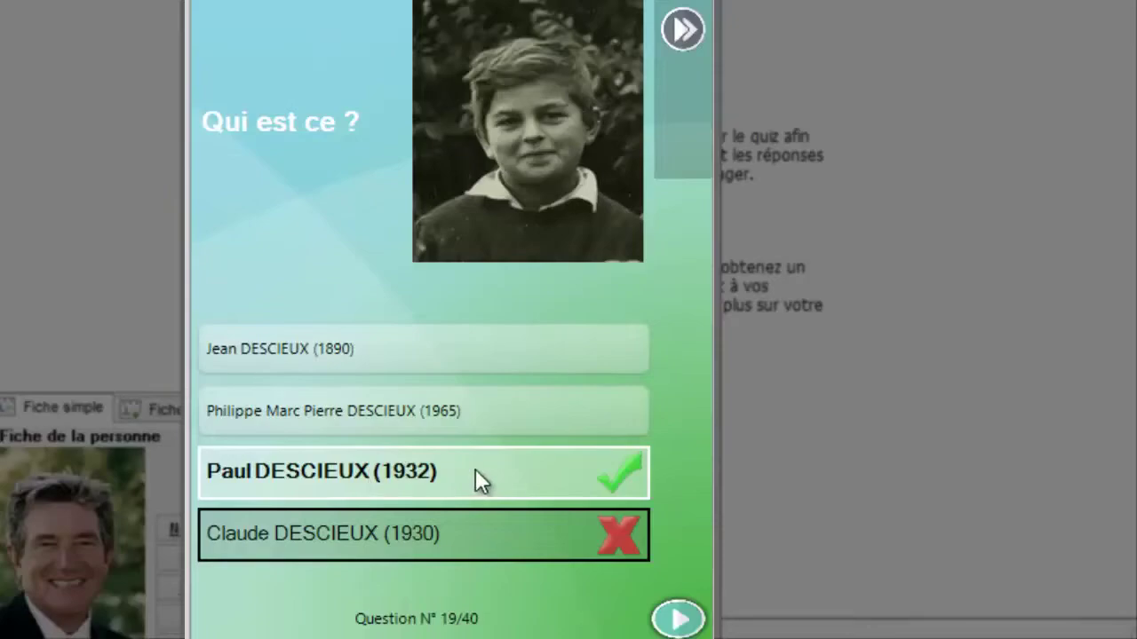
pyautogui.click(673, 624)
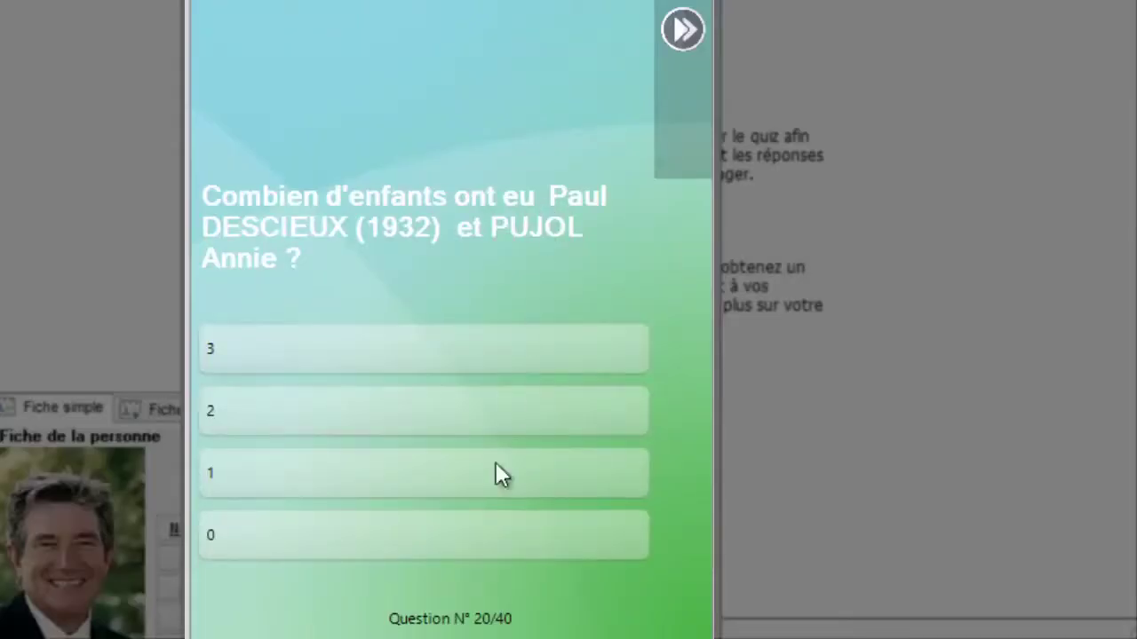
pyautogui.click(471, 542)
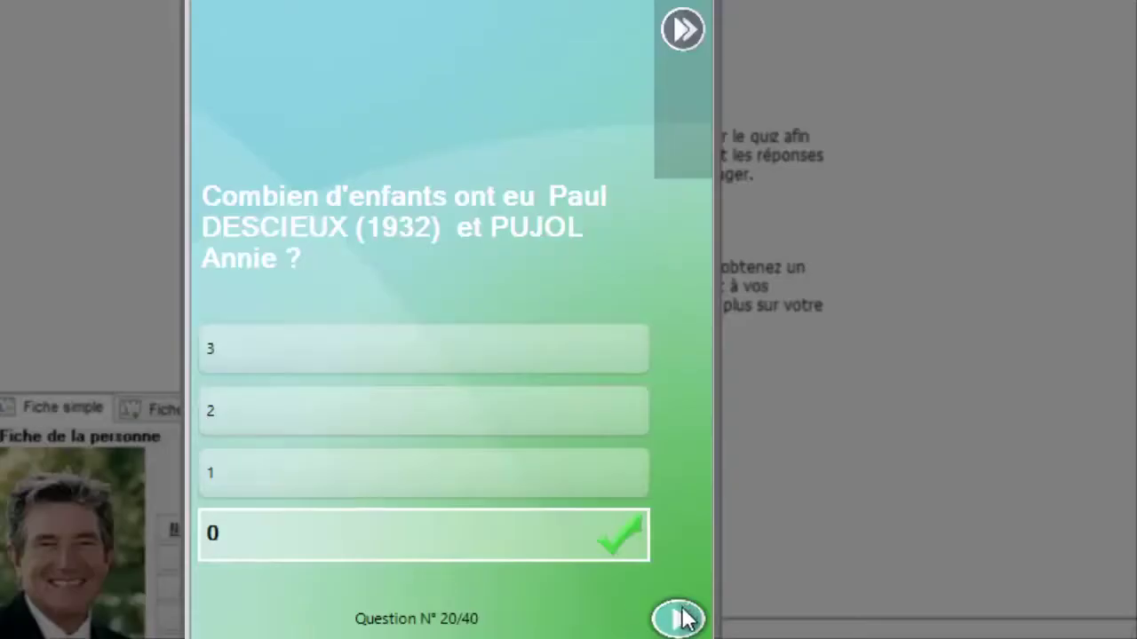
pyautogui.click(680, 620)
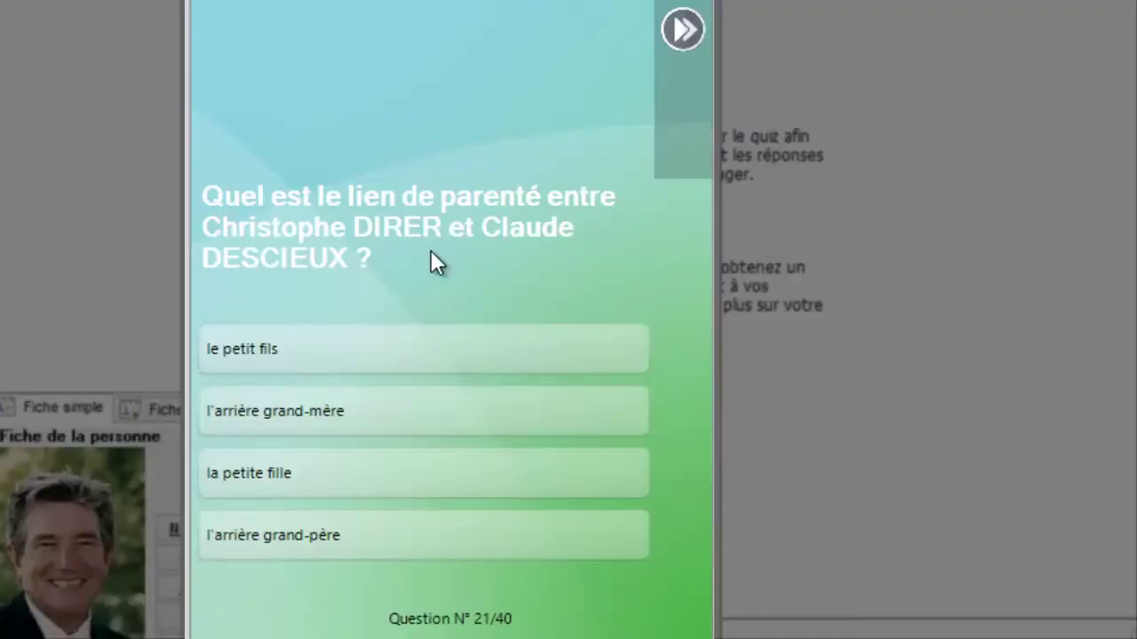
pyautogui.click(296, 355)
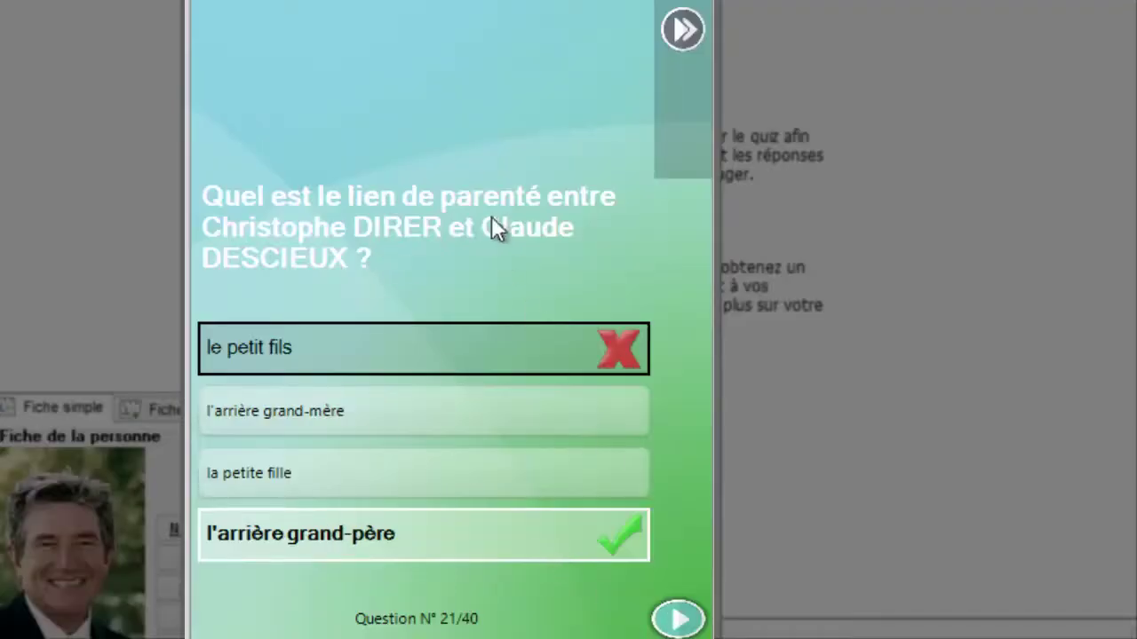
pyautogui.click(677, 619)
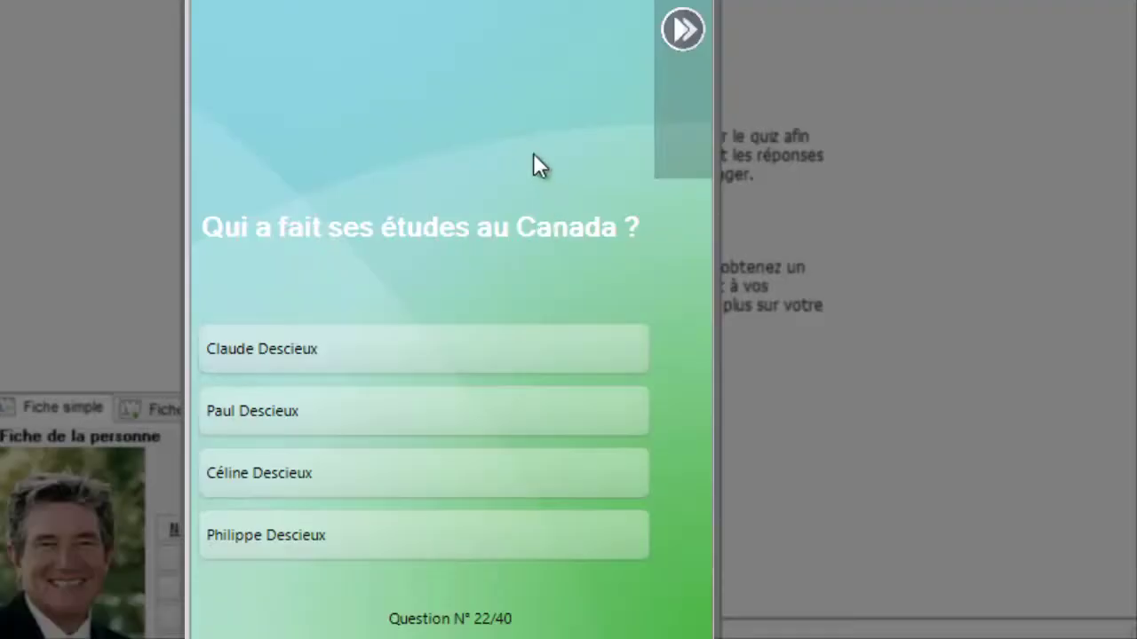
# Answer the Canada-studies, signature and photo questions, then Marseille as the region's capital.
pyautogui.click(447, 349)
pyautogui.click(679, 622)
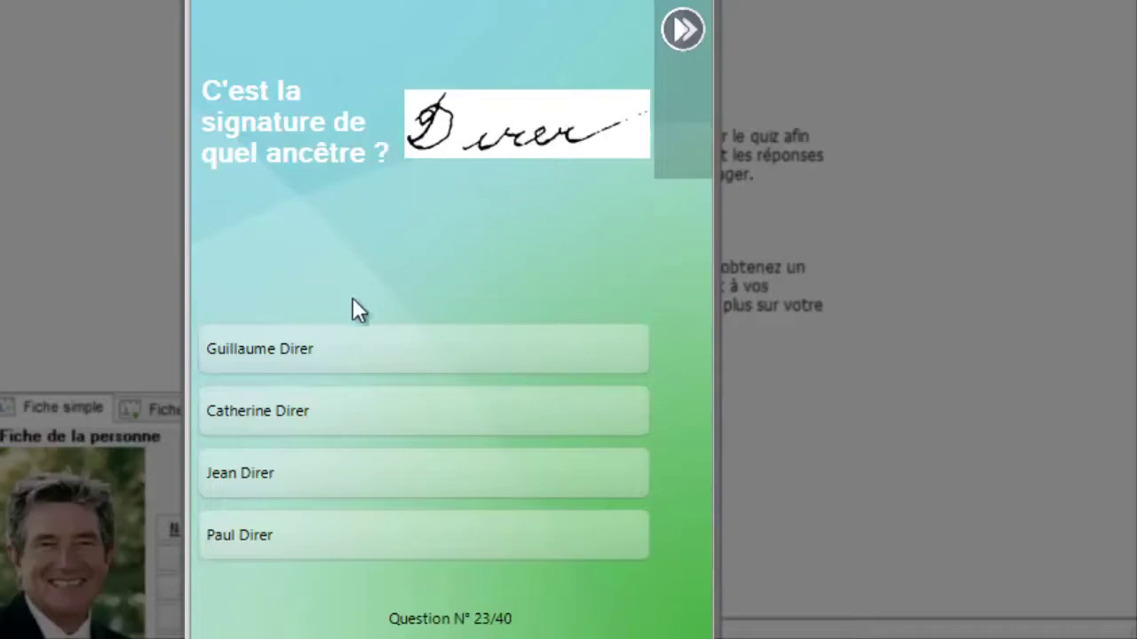
pyautogui.click(348, 422)
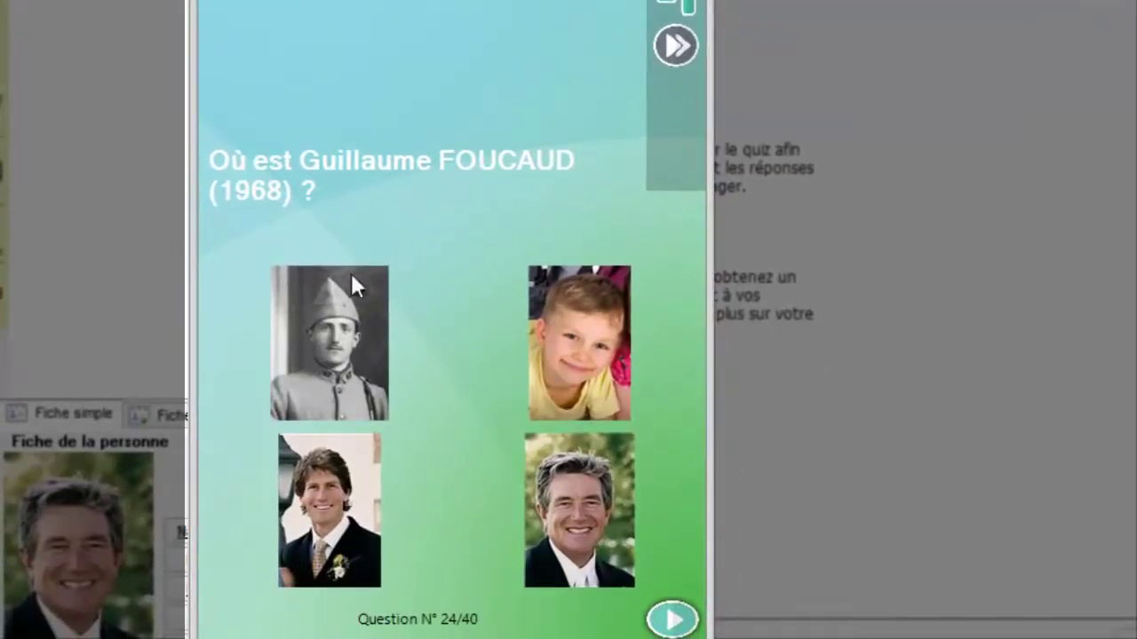
pyautogui.click(318, 495)
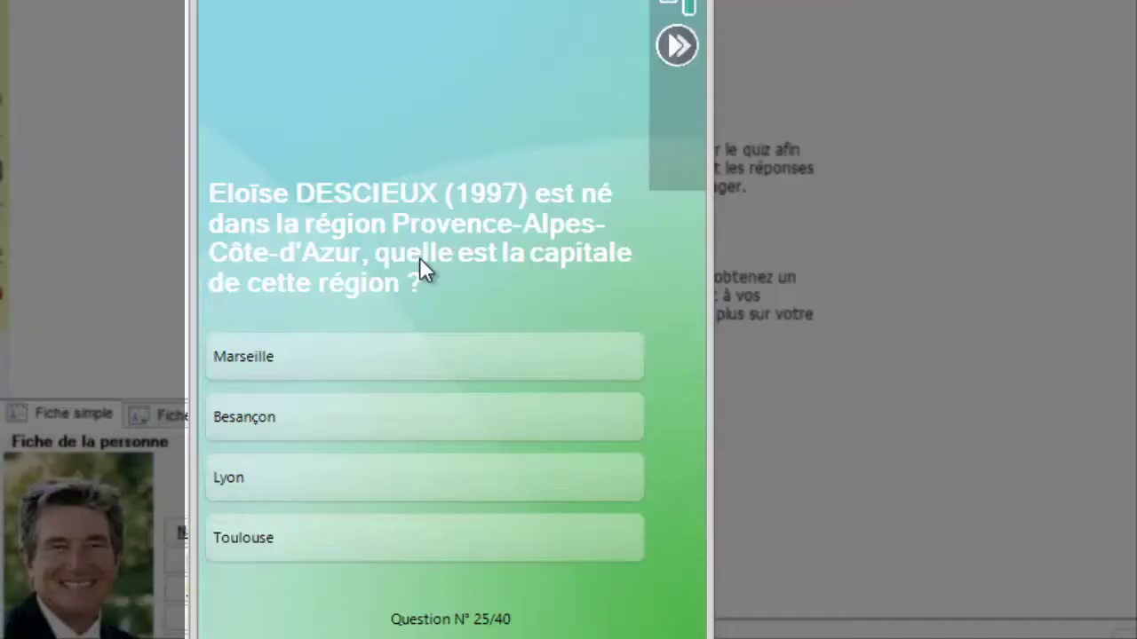
pyautogui.click(388, 361)
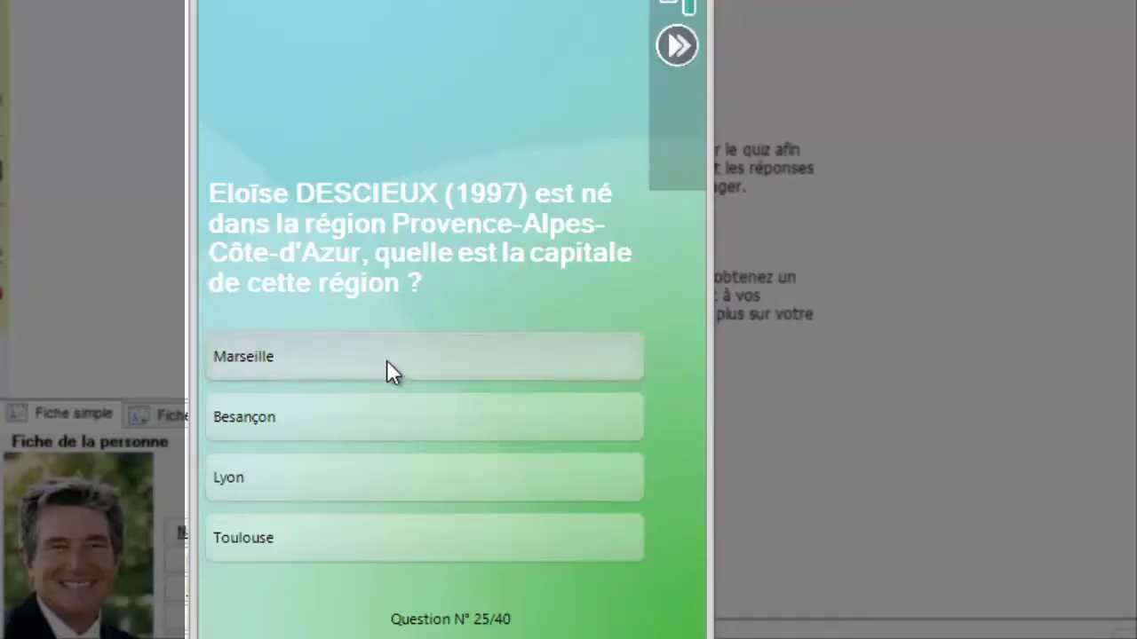